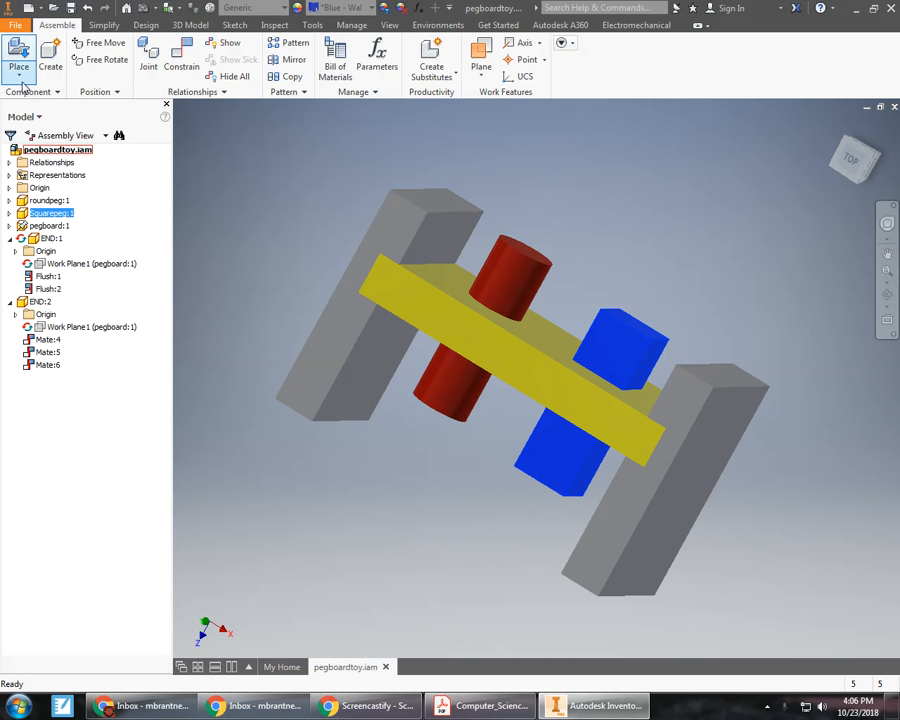
# Step: Create a new part from the English Standard (in).ipt template
pyautogui.click(16, 27)
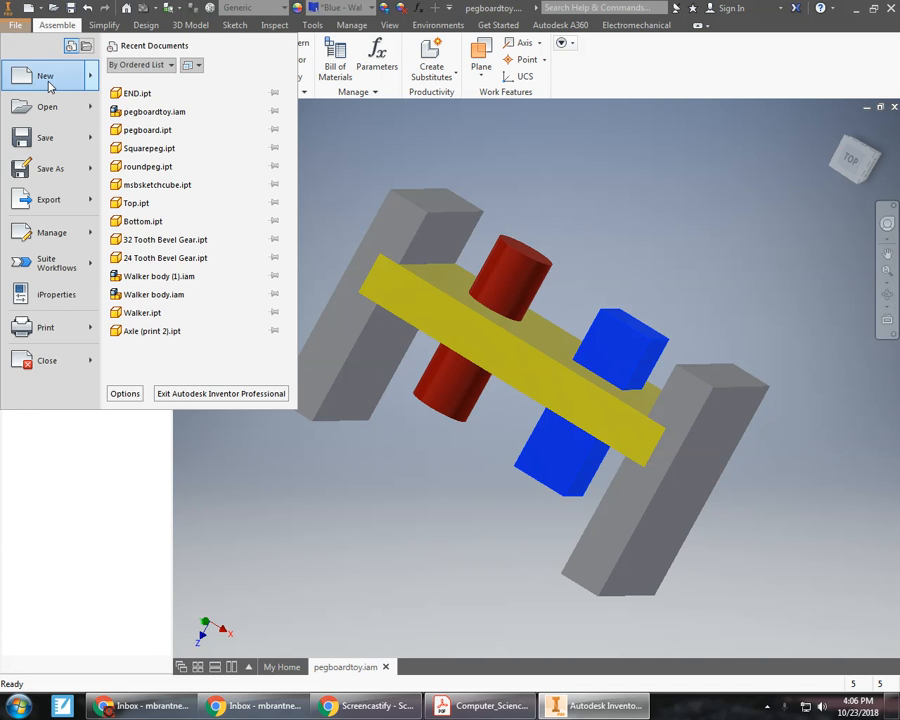
pyautogui.press('Escape')
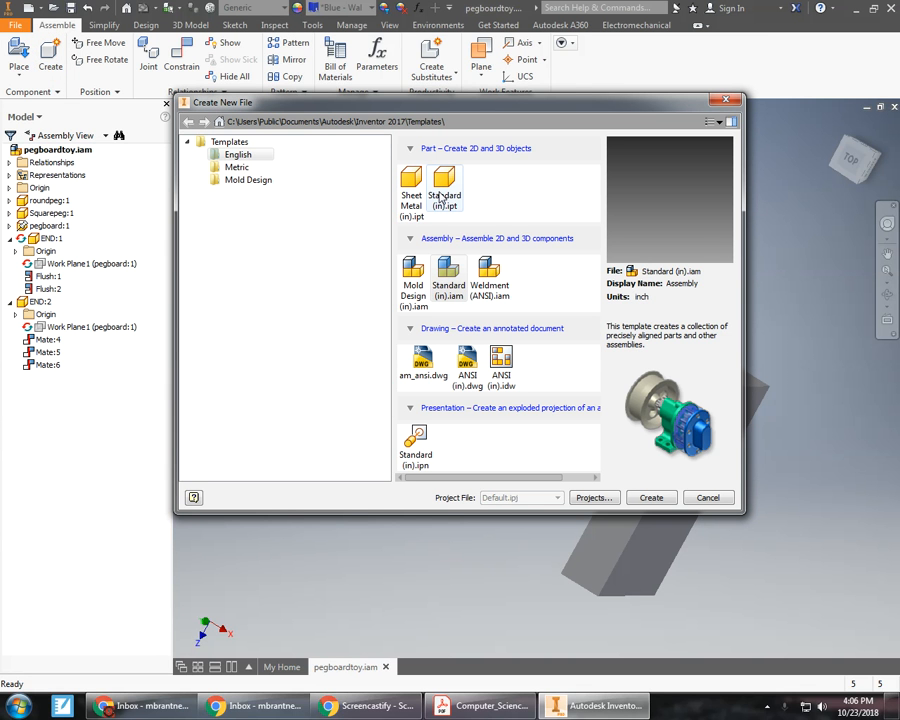
pyautogui.click(441, 197)
pyautogui.click(650, 496)
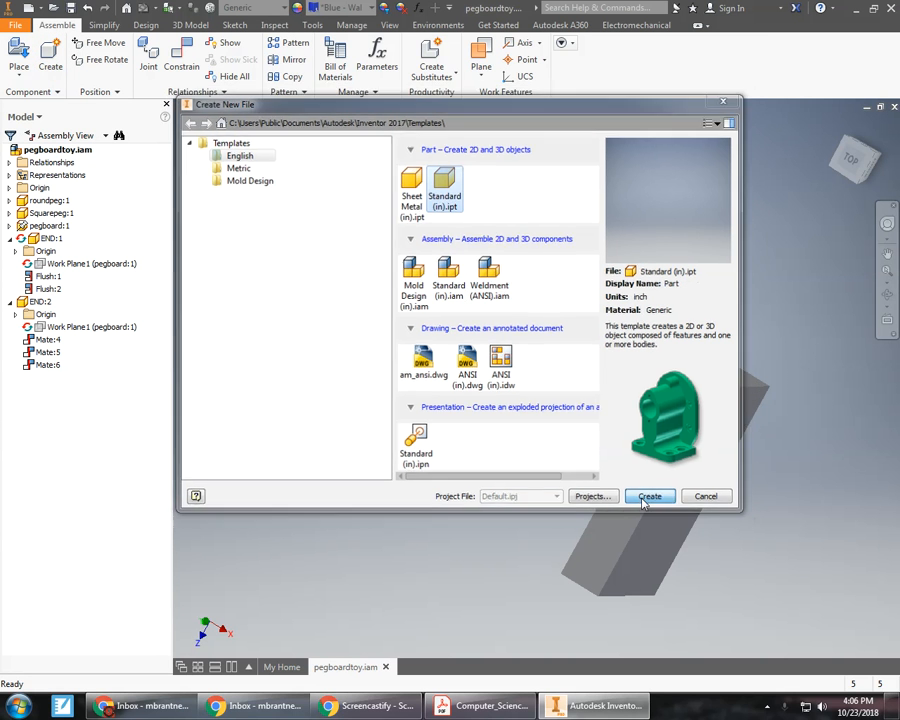
pyautogui.click(525, 429)
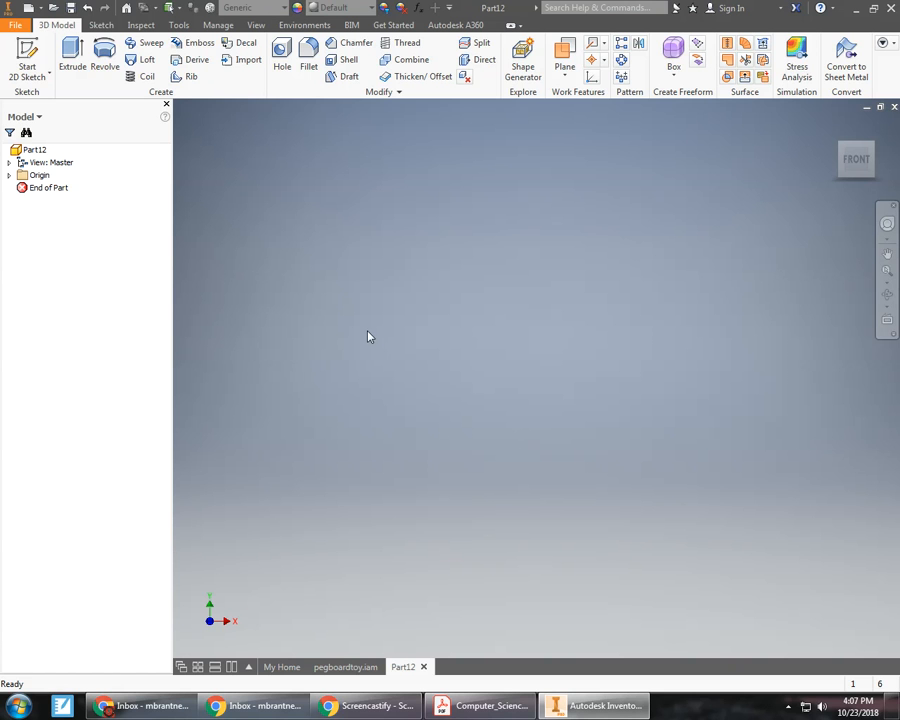
# Step: Start a 2D sketch on the XY plane of the new part
pyautogui.click(30, 77)
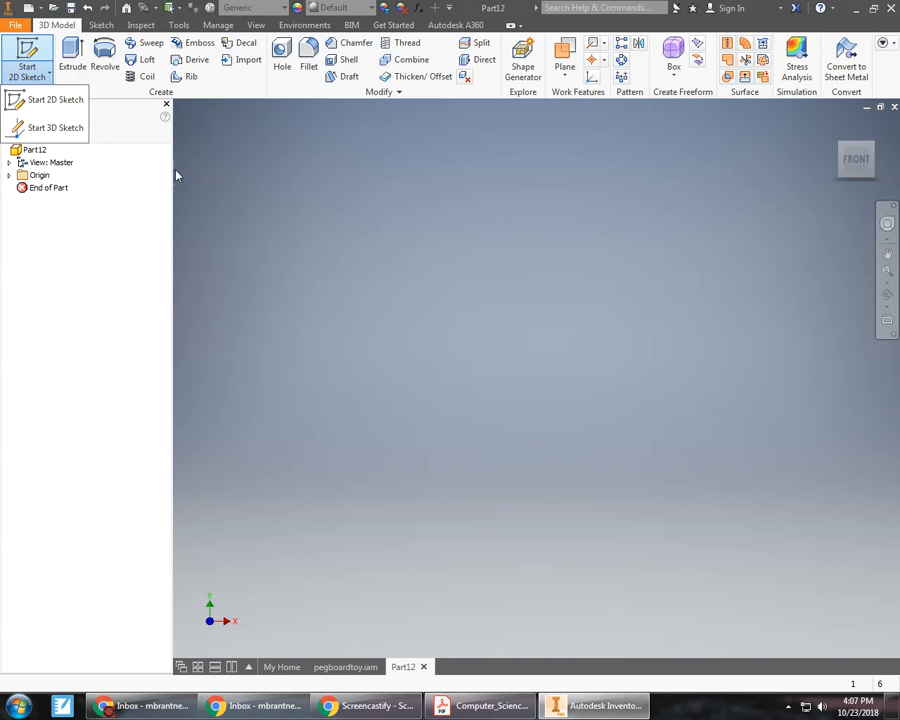
pyautogui.click(15, 100)
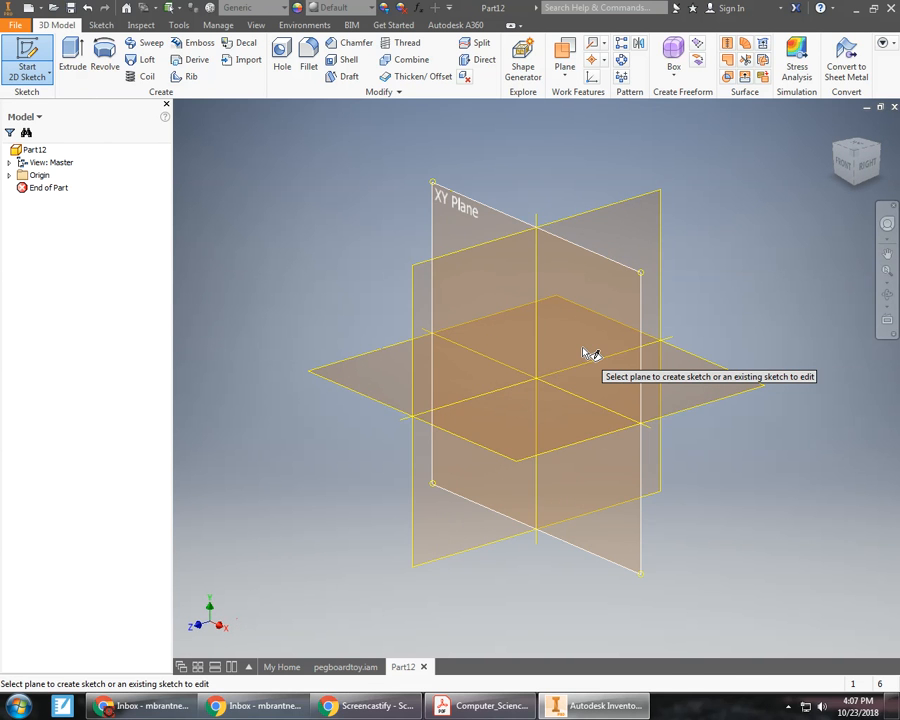
pyautogui.click(590, 357)
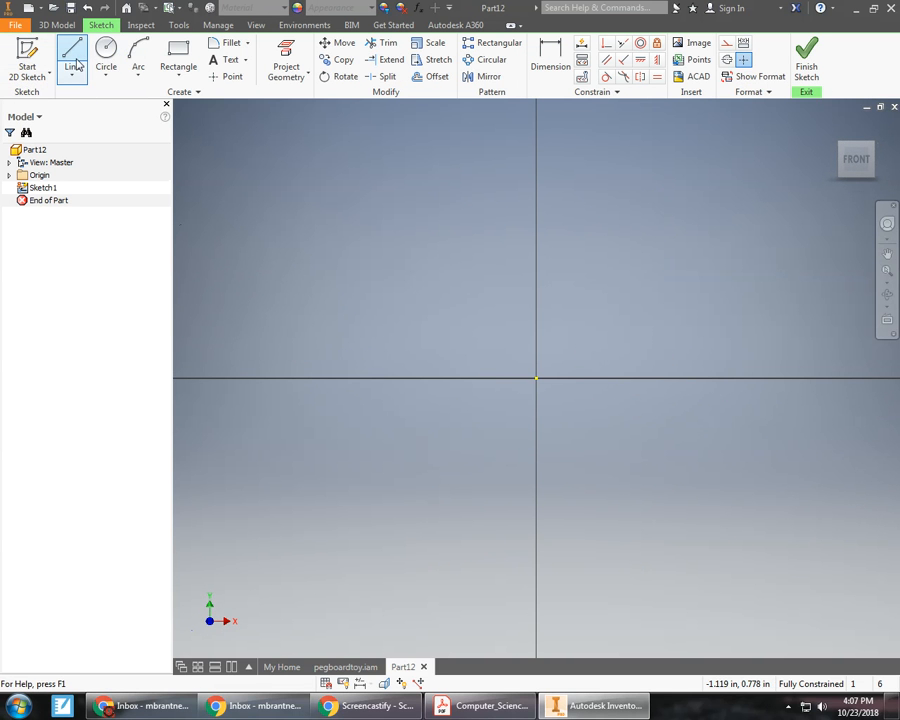
# Step: Sketch a vertical line about 0.241 in long upward from the origin
pyautogui.click(72, 55)
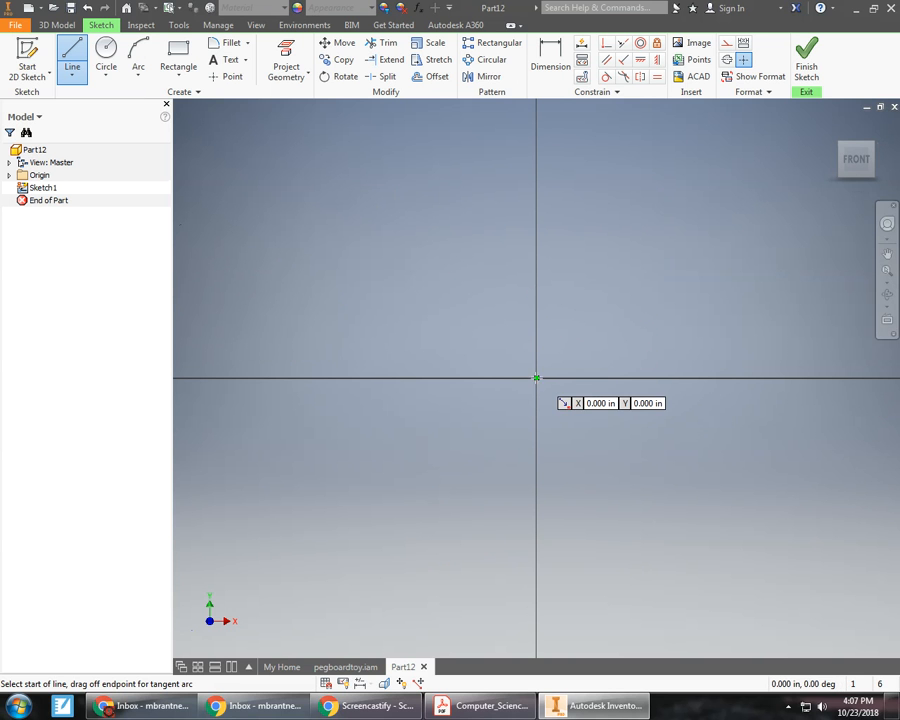
pyautogui.click(536, 378)
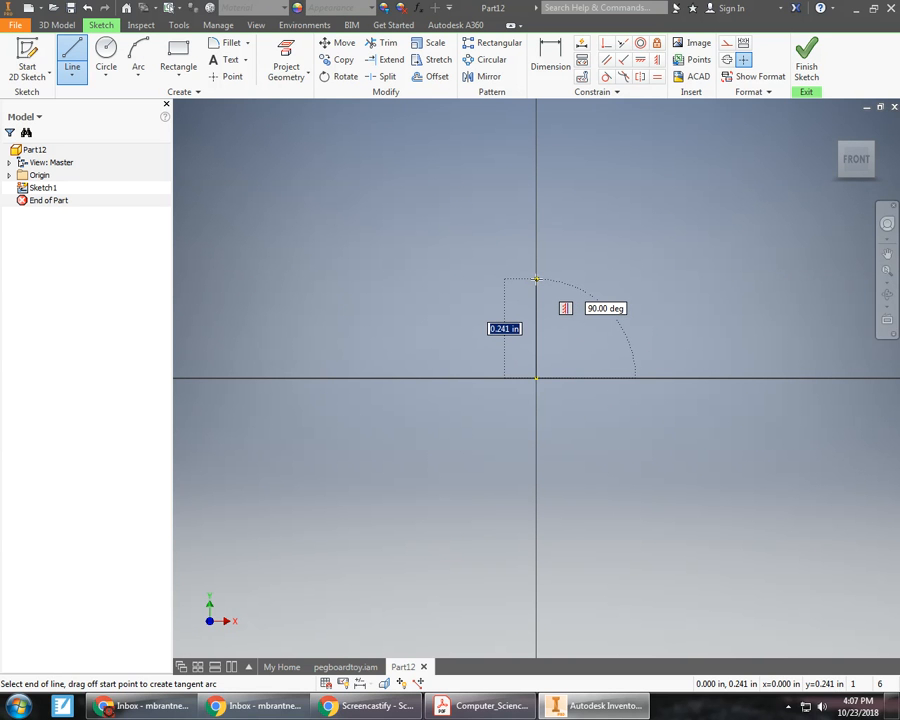
pyautogui.click(536, 279)
pyautogui.rightClick(538, 278)
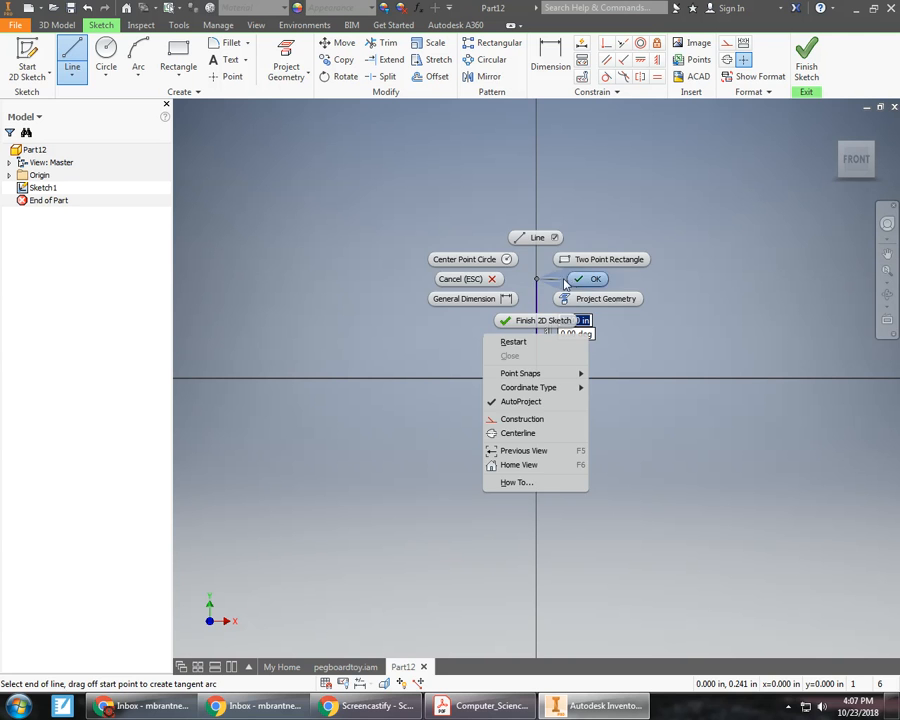
pyautogui.click(584, 278)
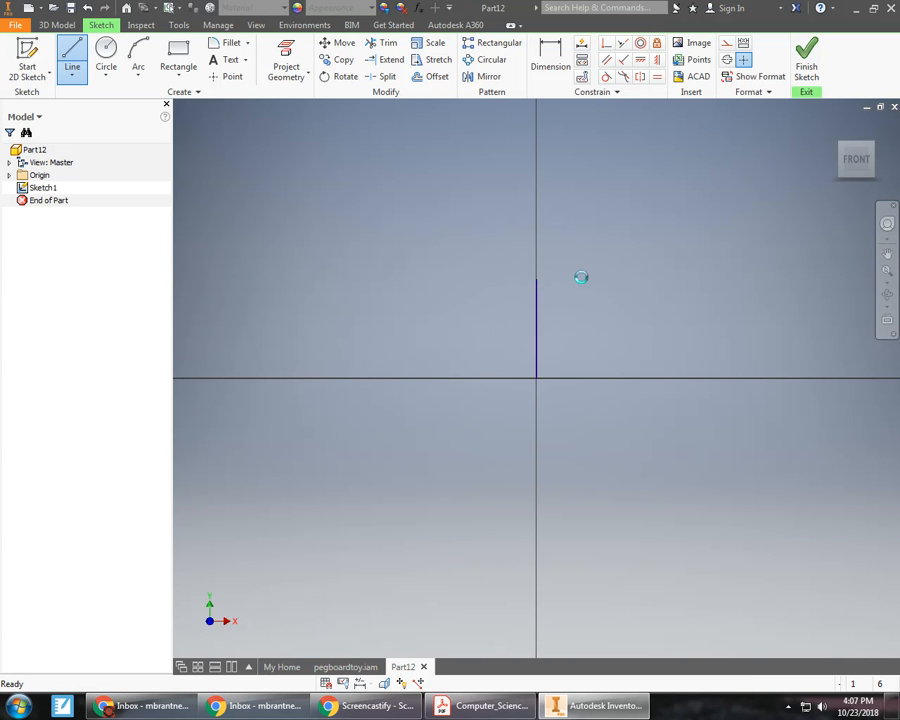
# Step: Dimension the vertical line's length and set it to 1 in
pyautogui.click(550, 82)
pyautogui.click(536, 335)
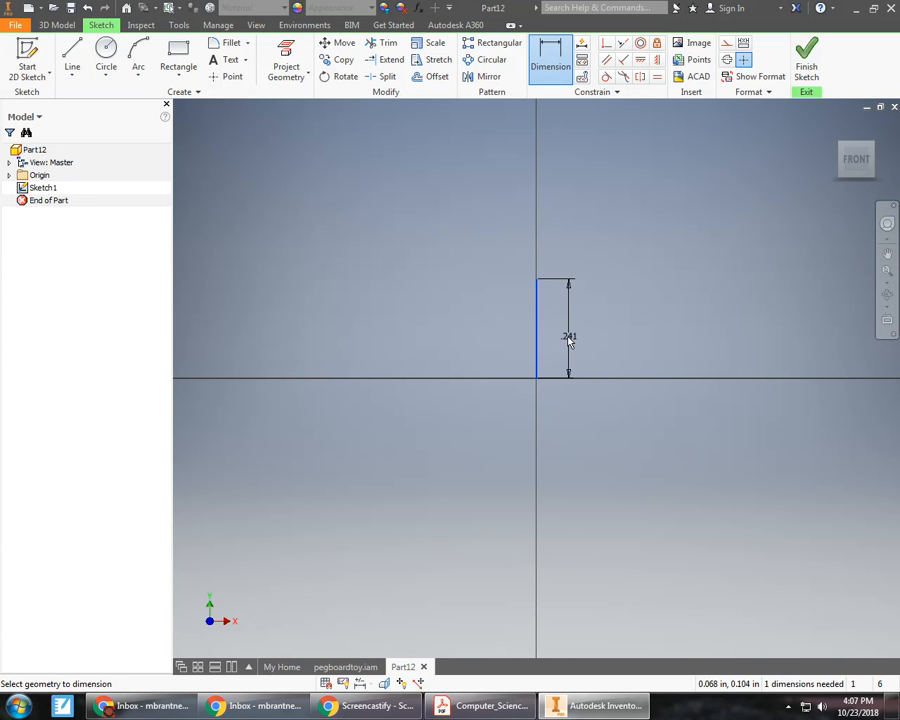
pyautogui.click(575, 340)
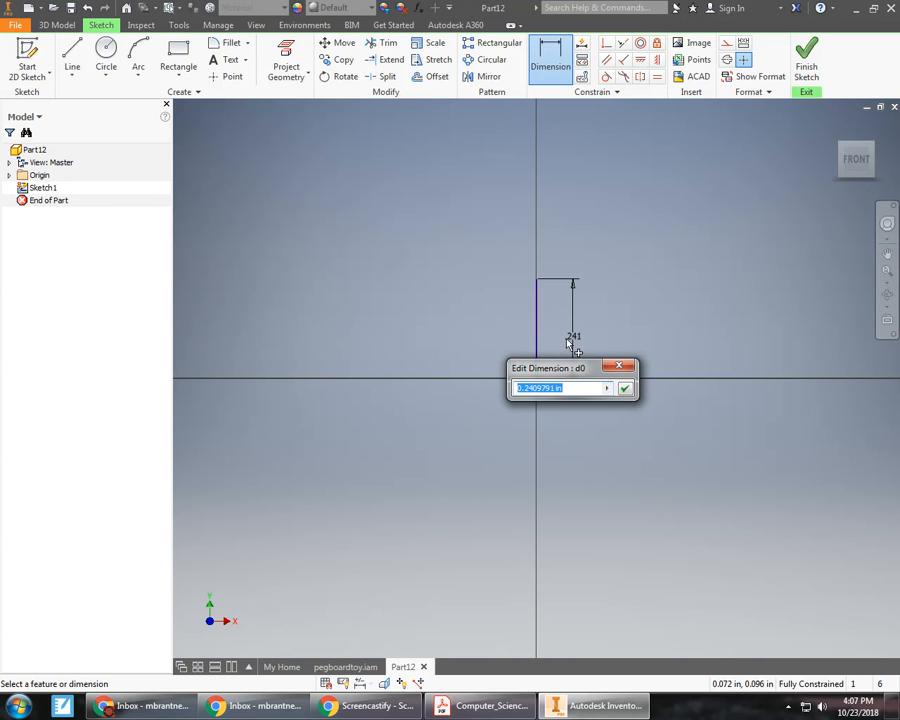
pyautogui.write('1')
pyautogui.press('Return')
pyautogui.click(852, 164)
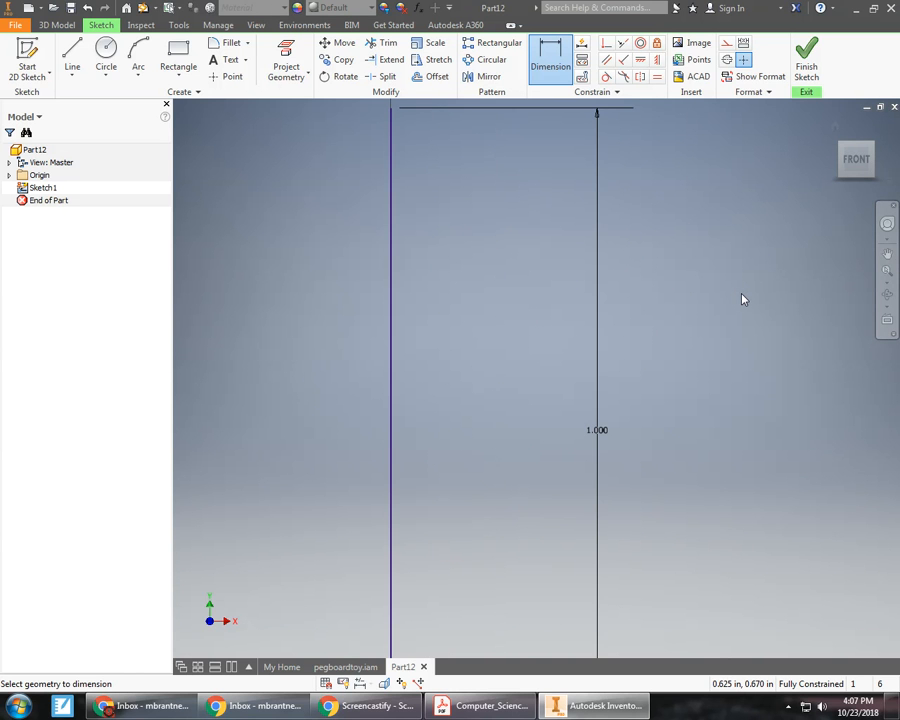
pyautogui.click(854, 165)
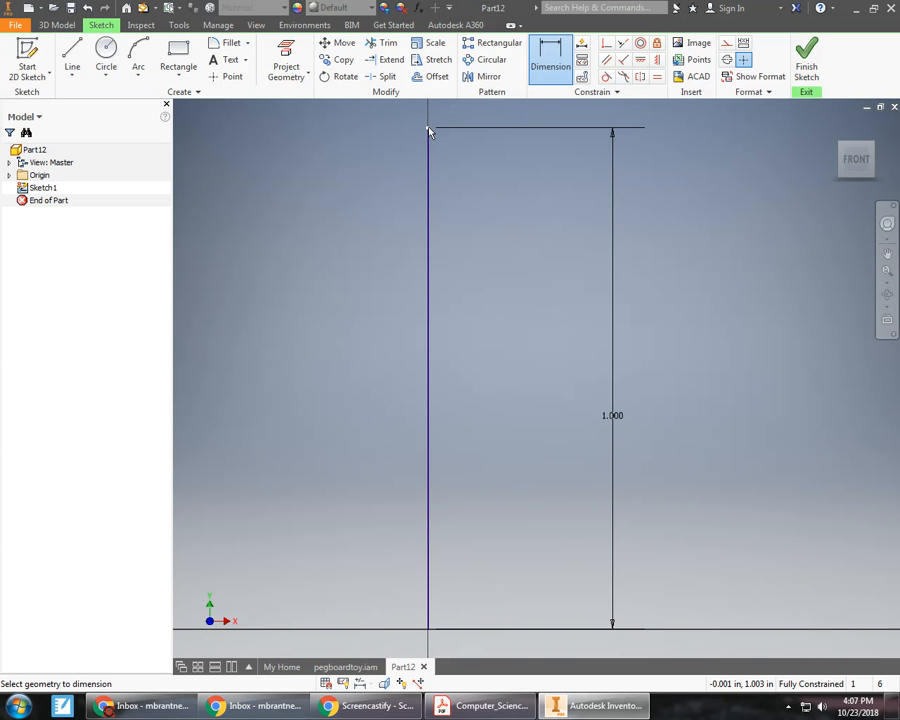
pyautogui.moveTo(428, 130)
pyautogui.click(428, 148)
# Step: Sketch a slanted line about 1.192 in long from the vertical line's upper end down to the horizontal axis, right of the origin
pyautogui.click(72, 55)
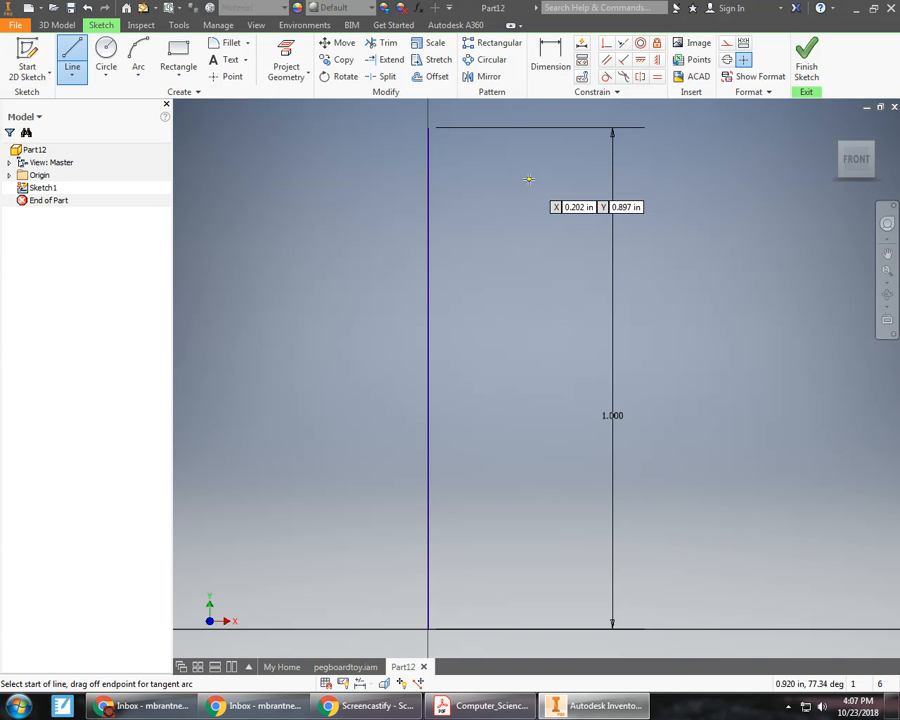
pyautogui.click(428, 128)
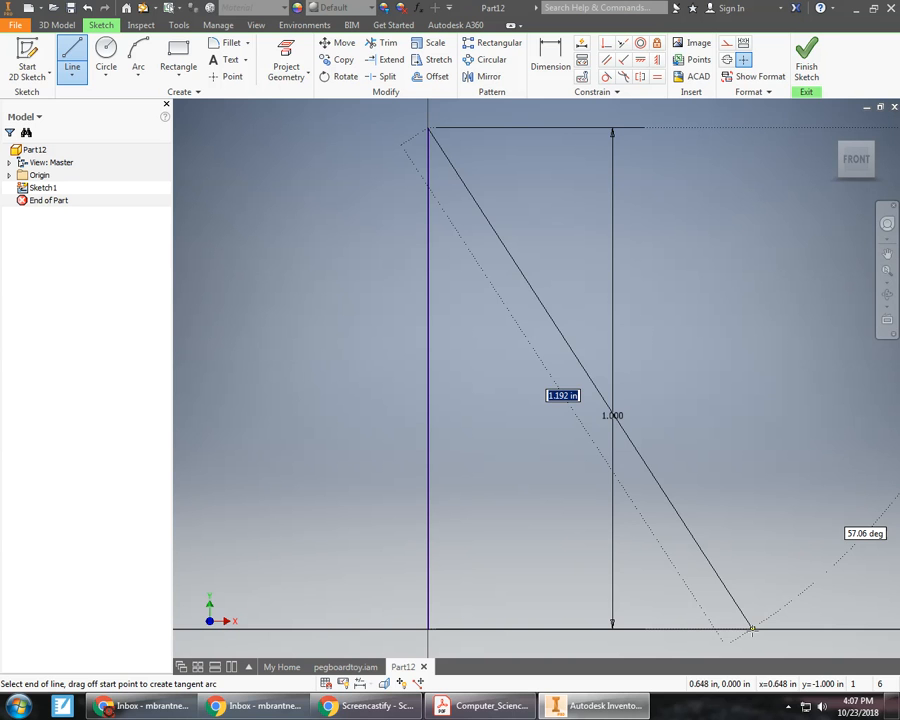
pyautogui.click(752, 629)
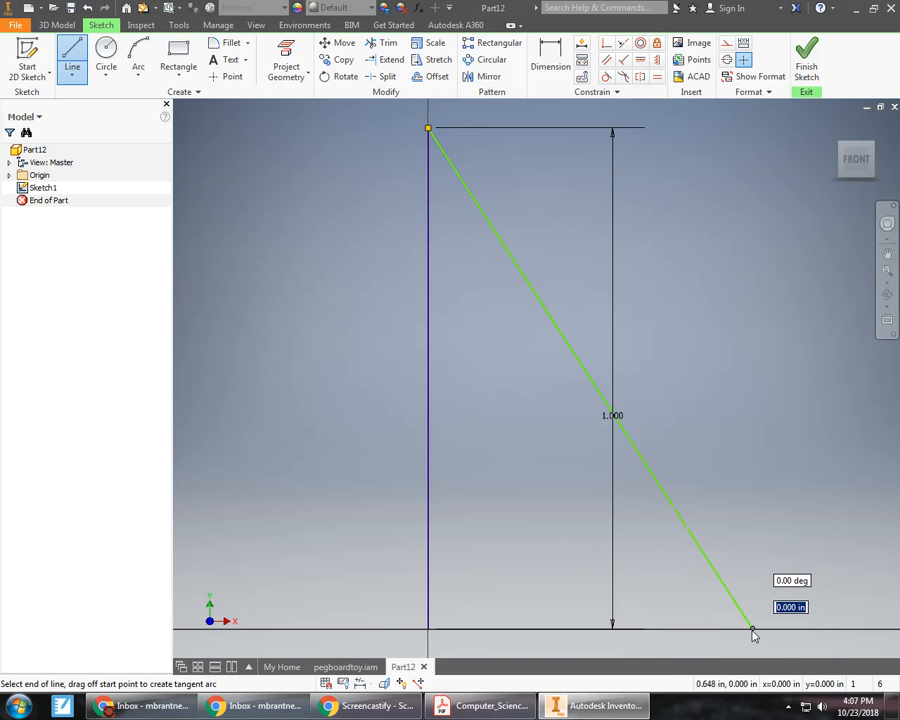
pyautogui.rightClick(753, 632)
pyautogui.click(804, 625)
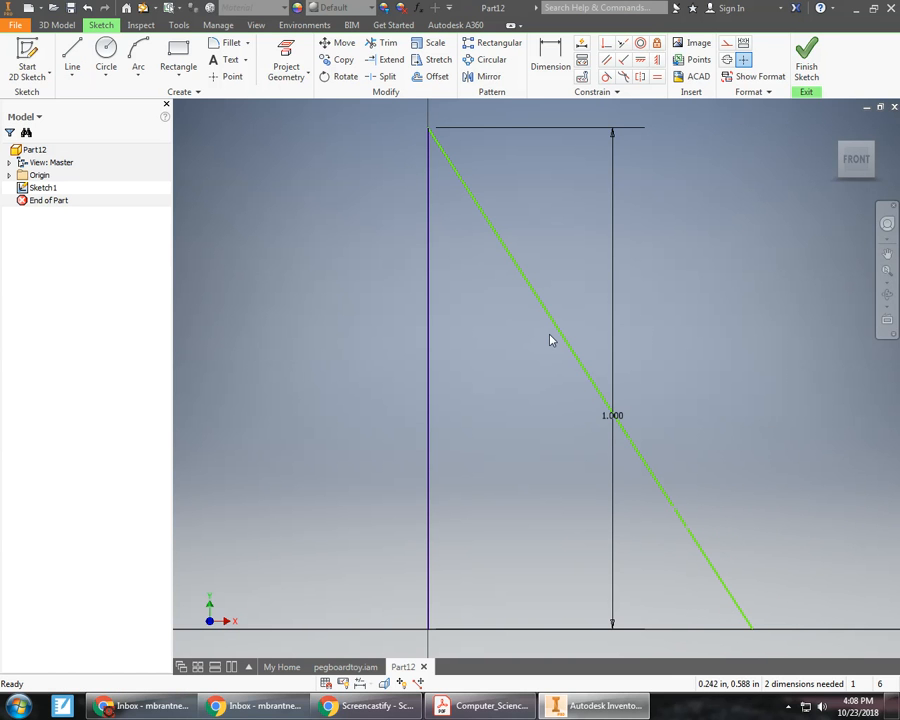
# Step: Dimension the angle between the vertical line and the slanted line and set it to 30 degrees
pyautogui.click(428, 264)
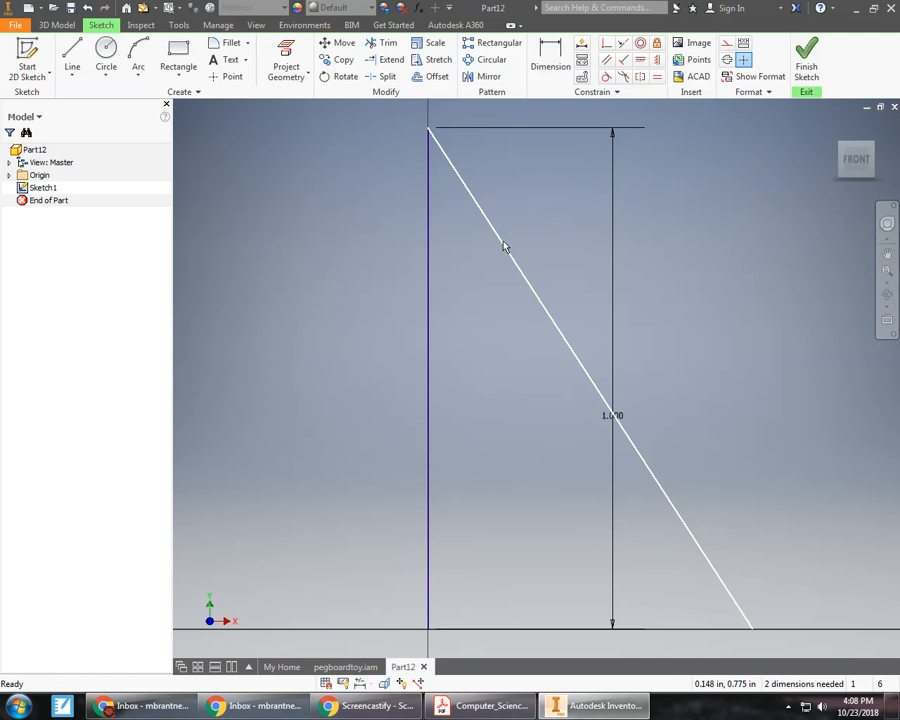
pyautogui.click(550, 60)
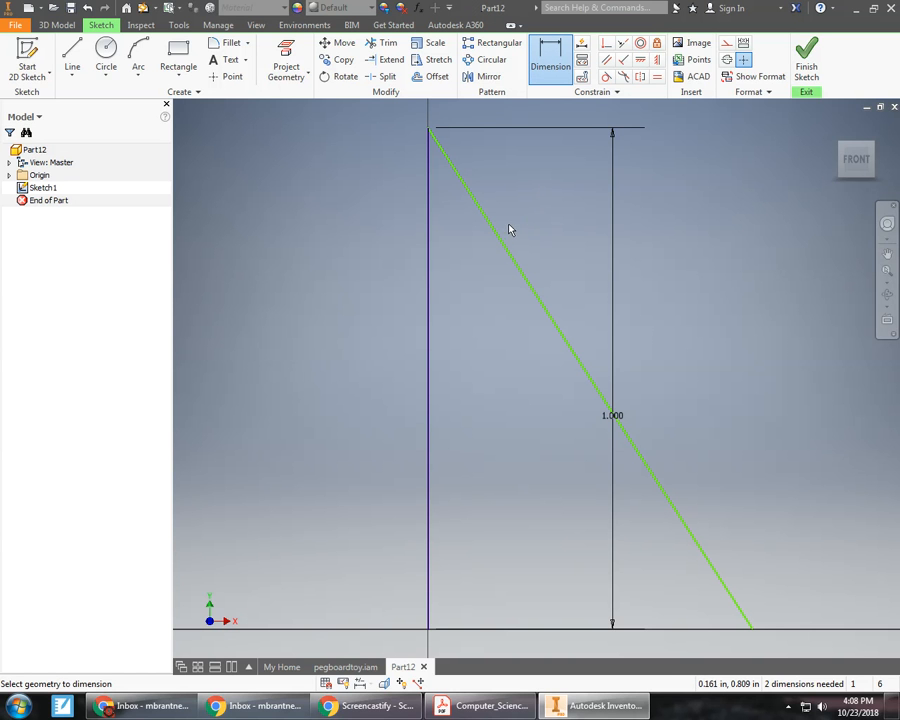
pyautogui.click(497, 240)
pyautogui.click(432, 273)
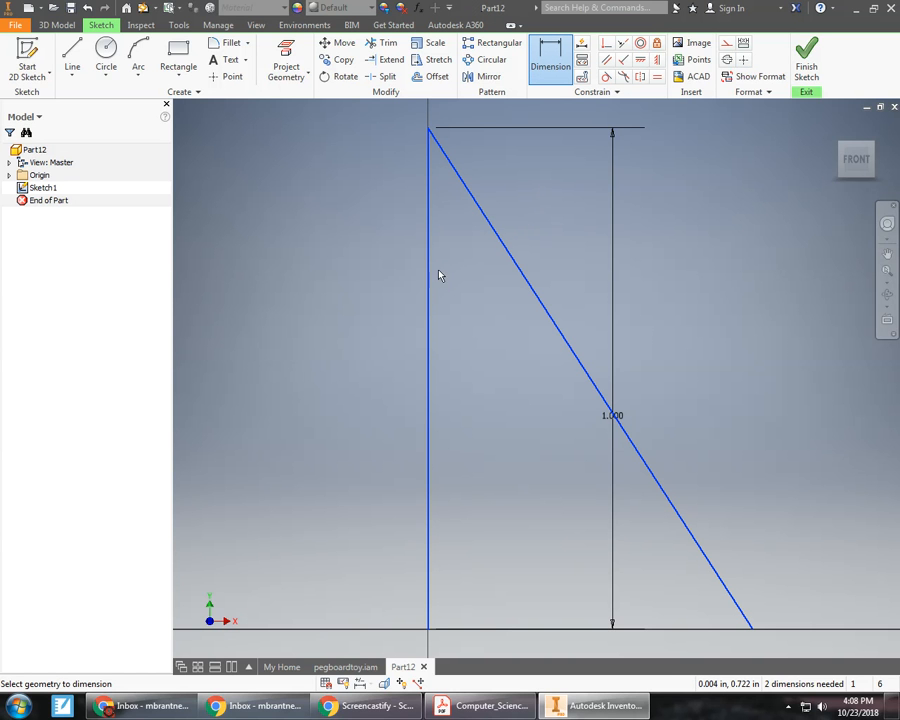
pyautogui.click(477, 290)
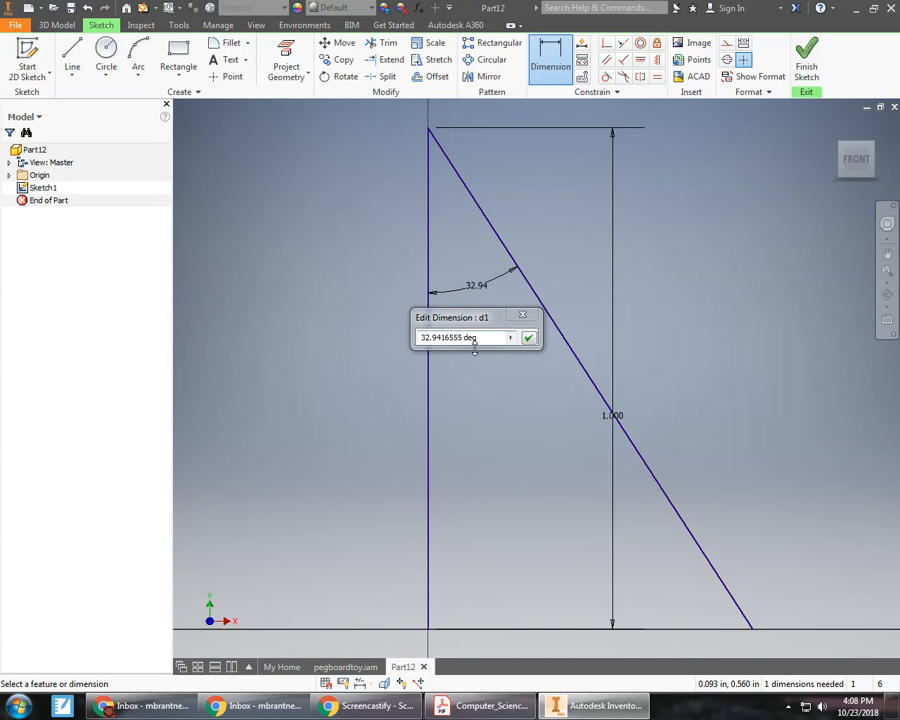
pyautogui.write('30')
pyautogui.press('Return')
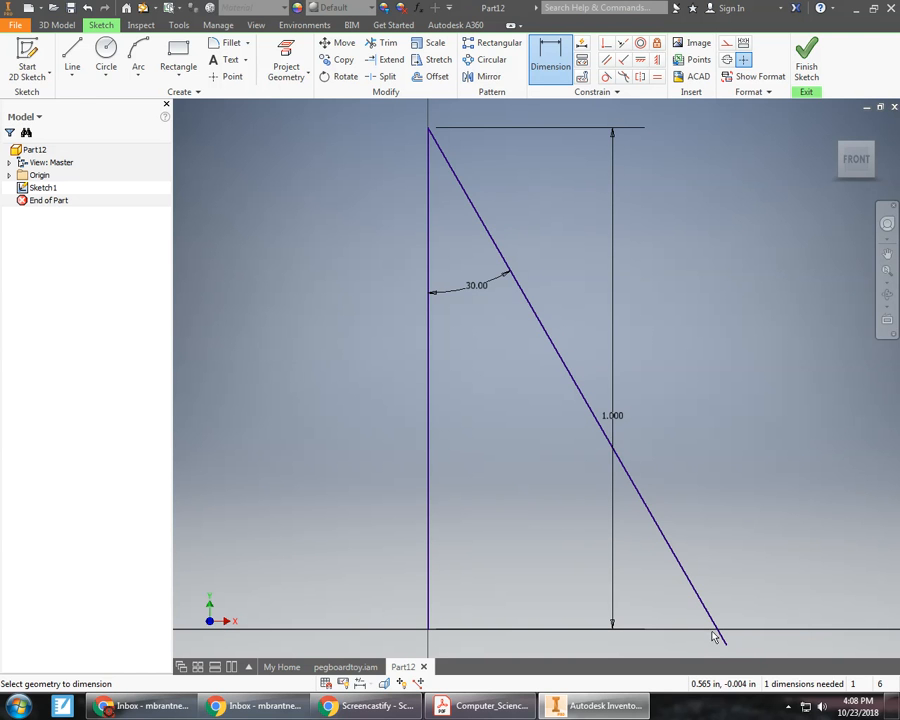
# Step: Draw a horizontal base line about 0.577 in long from the origin to the slanted line, and trim the slanted line's overhang below it
pyautogui.press('l')
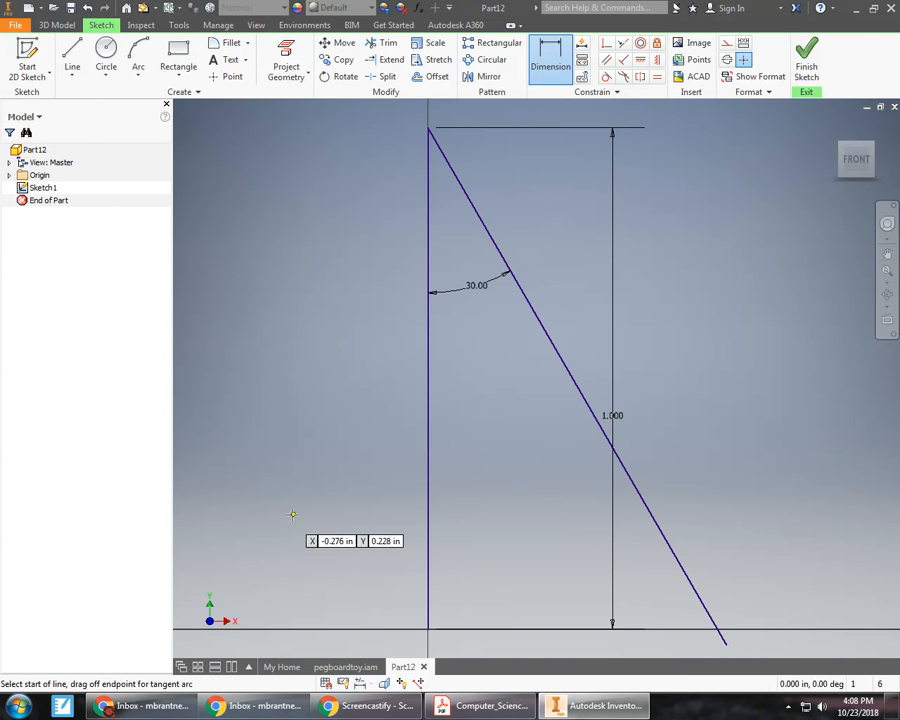
pyautogui.click(428, 630)
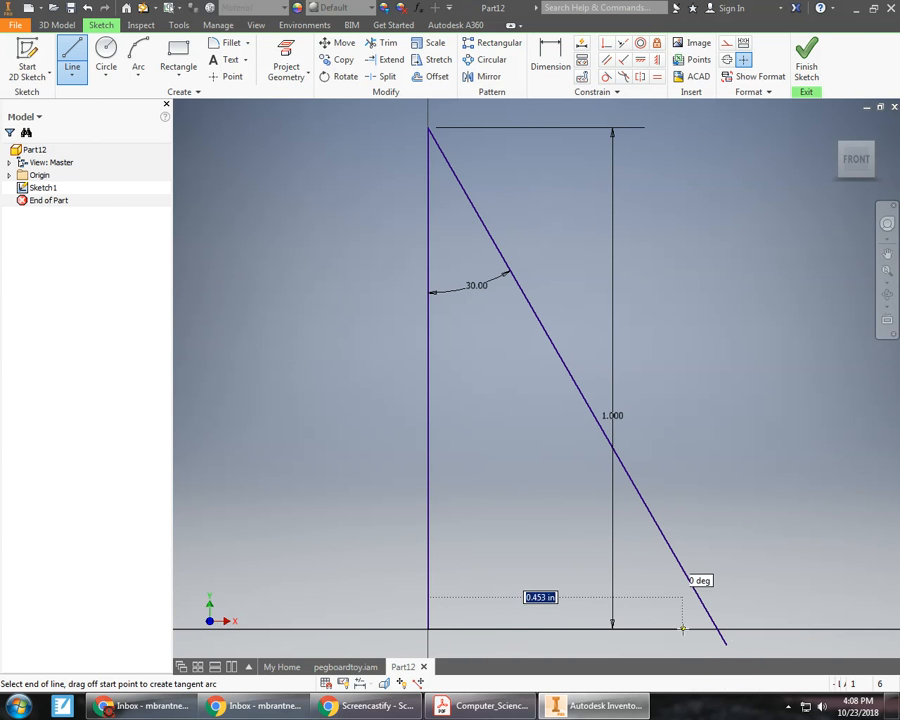
pyautogui.click(717, 629)
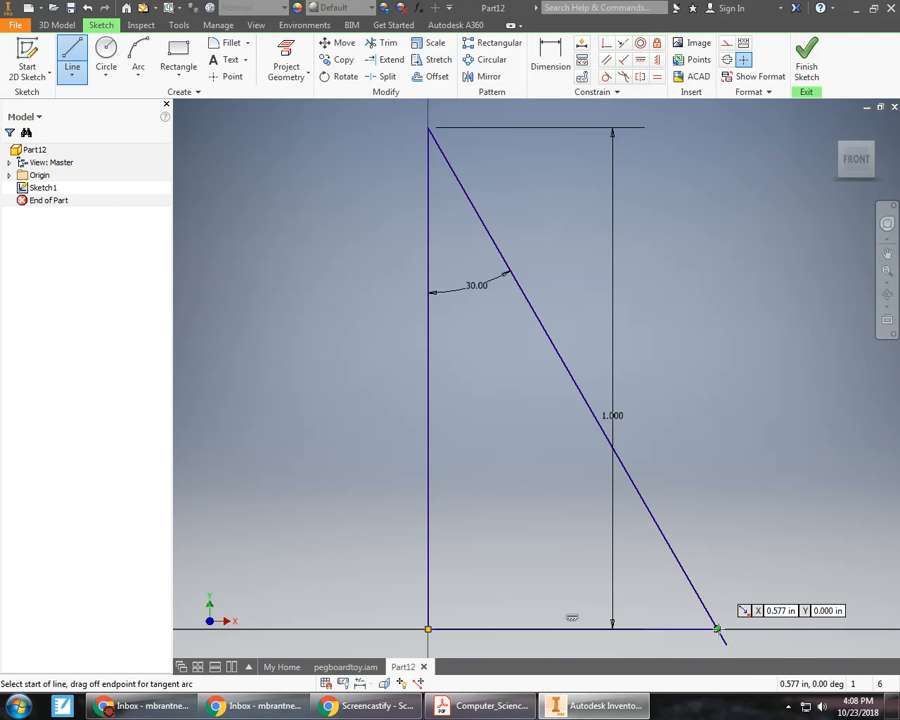
pyautogui.rightClick(717, 629)
pyautogui.click(767, 626)
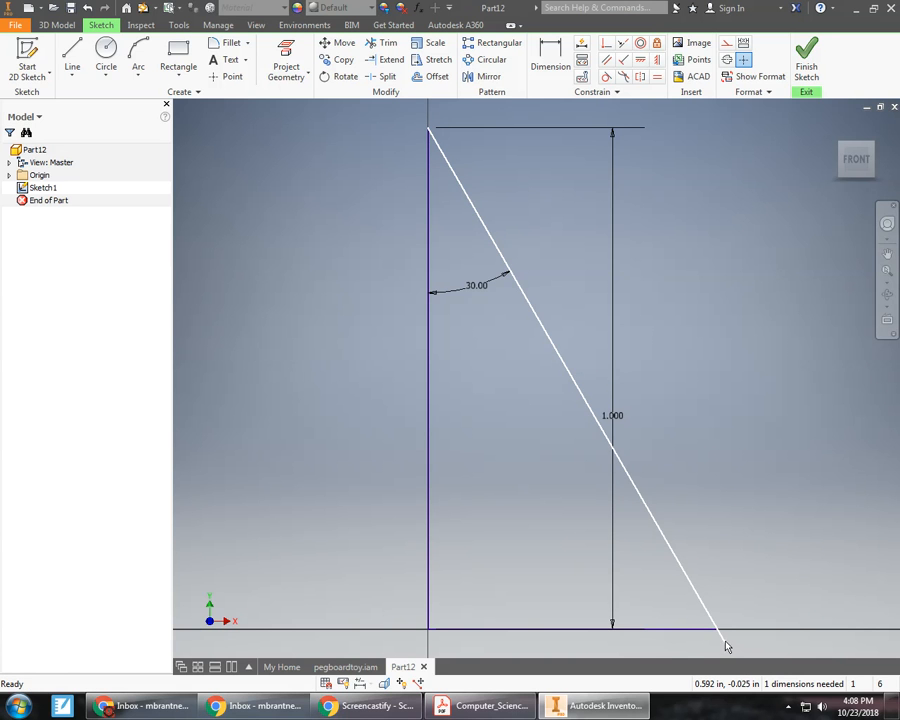
pyautogui.click(381, 42)
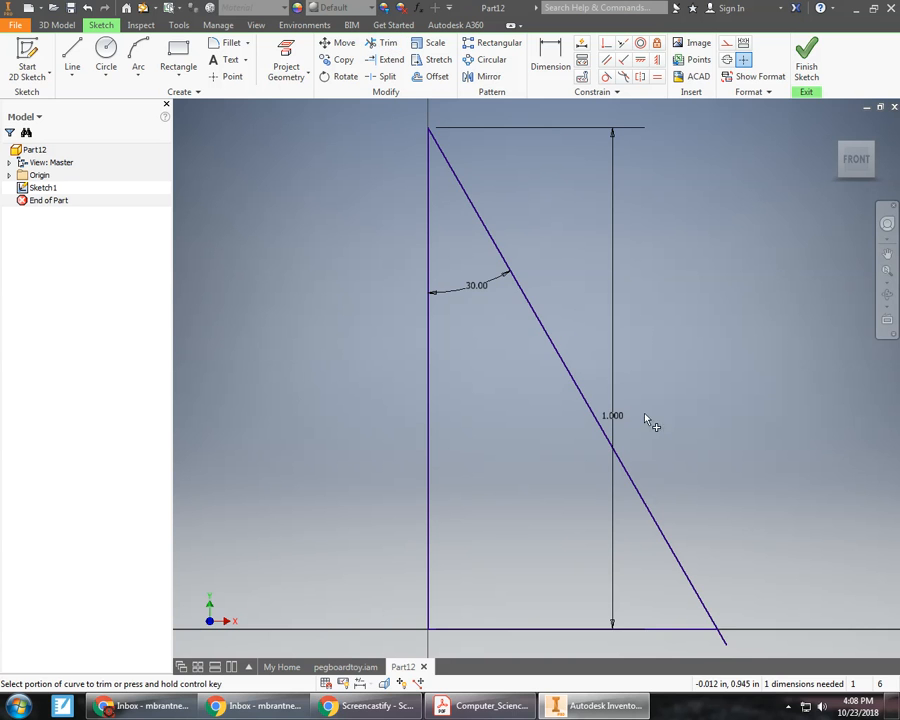
pyautogui.click(725, 646)
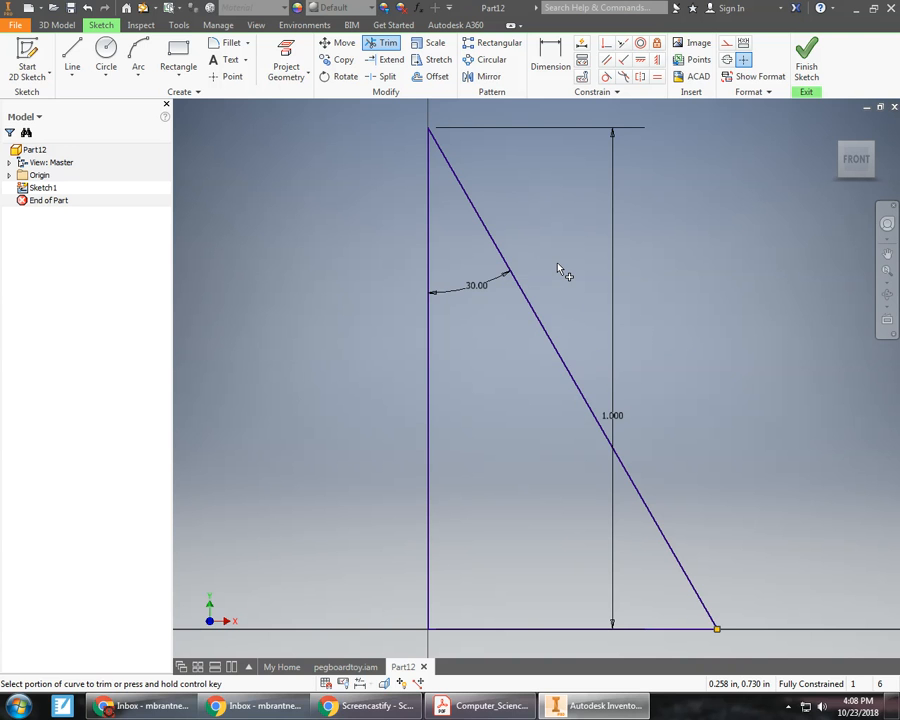
# Step: Sketch a second slanted line from the triangle's apex down to the horizontal axis, ending about 0.502 in left of the origin
pyautogui.click(64, 50)
pyautogui.click(72, 75)
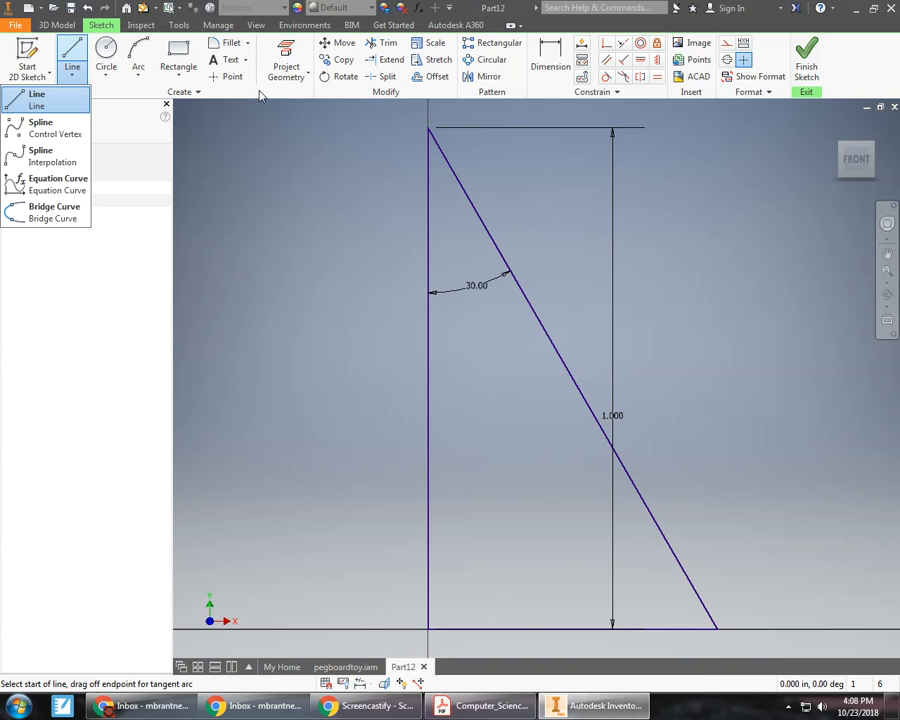
pyautogui.click(83, 105)
pyautogui.click(428, 128)
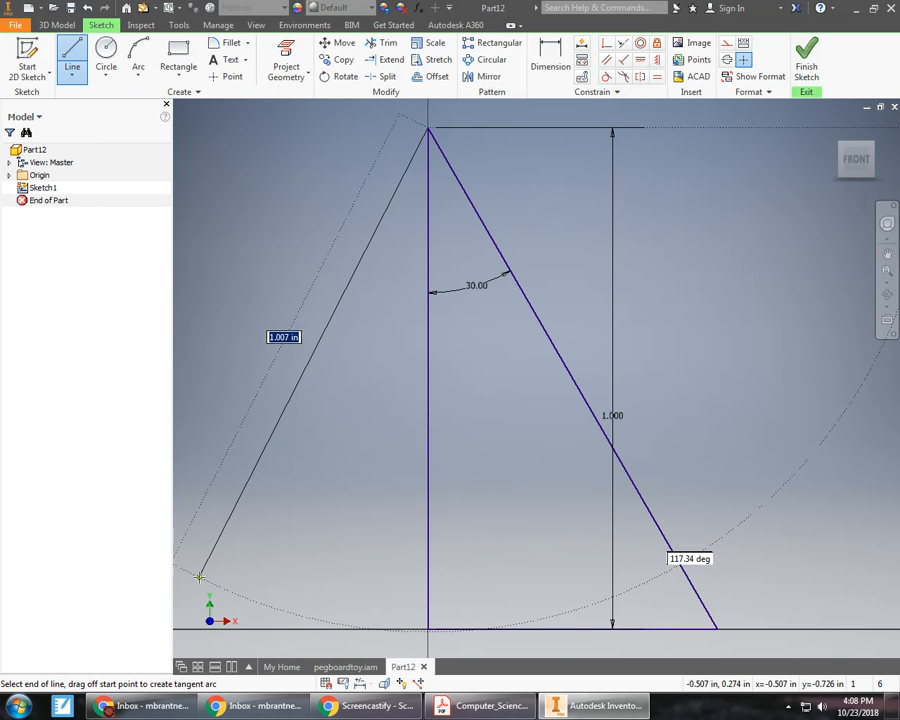
pyautogui.click(176, 630)
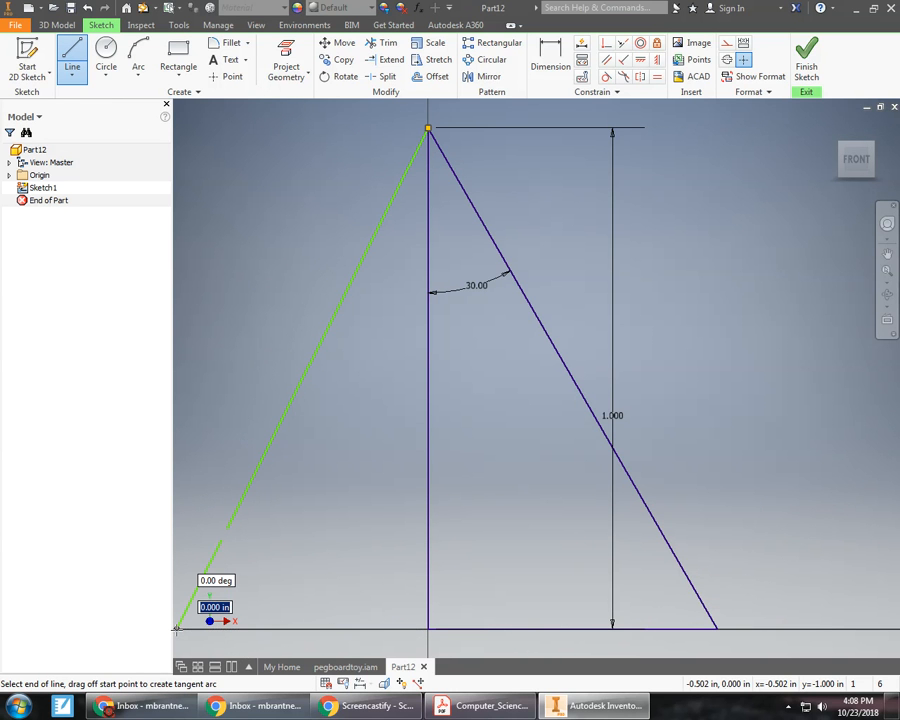
pyautogui.rightClick(176, 633)
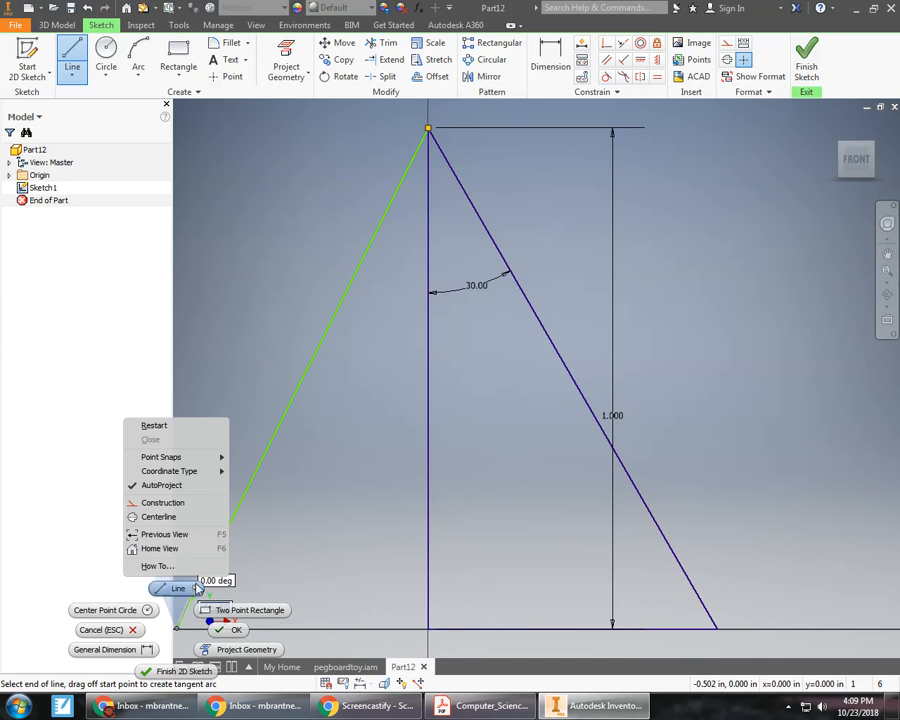
pyautogui.click(222, 627)
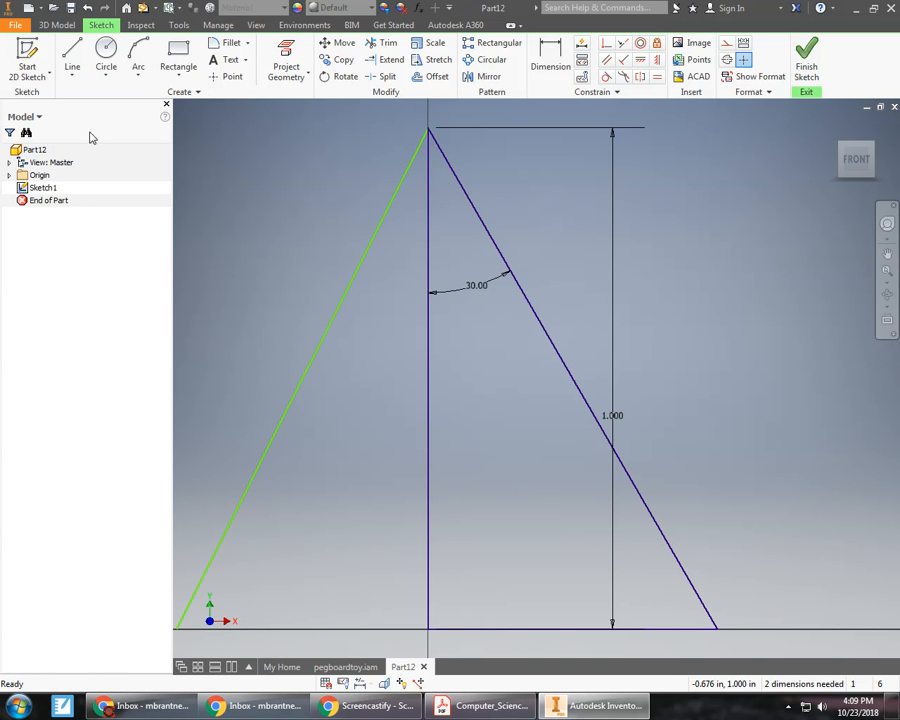
# Step: Draw a horizontal base line about 0.502 in long from the lower end of the left slanted line to the origin
pyautogui.click(73, 58)
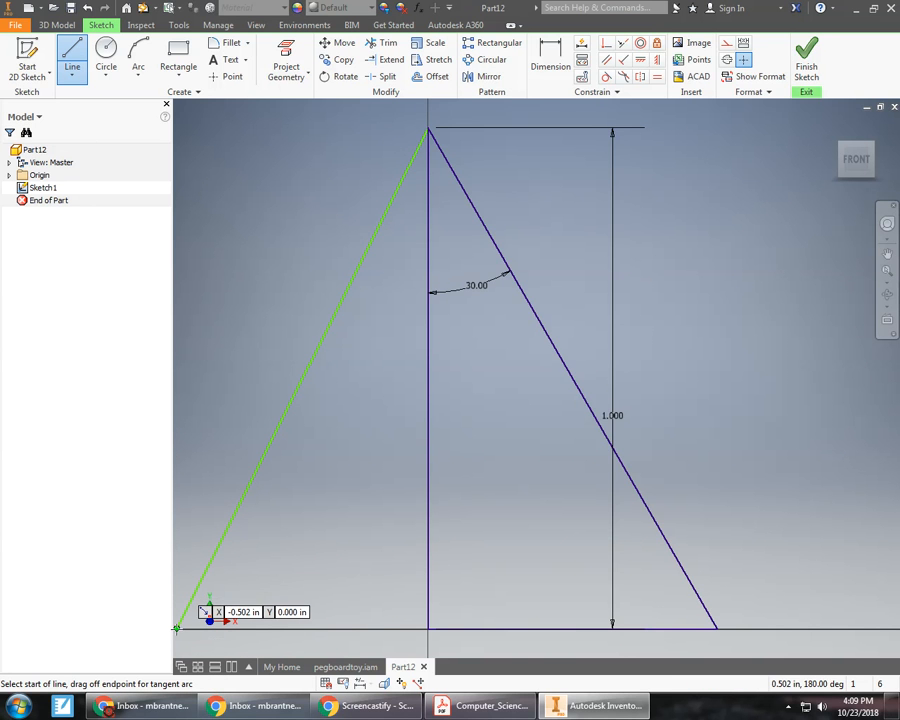
pyautogui.click(176, 627)
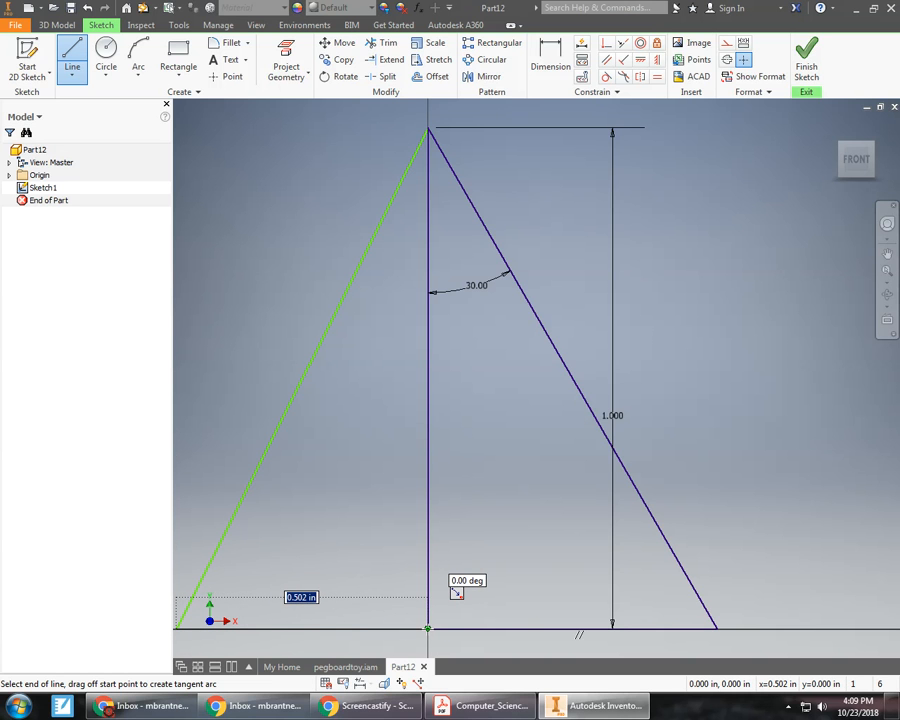
pyautogui.click(455, 591)
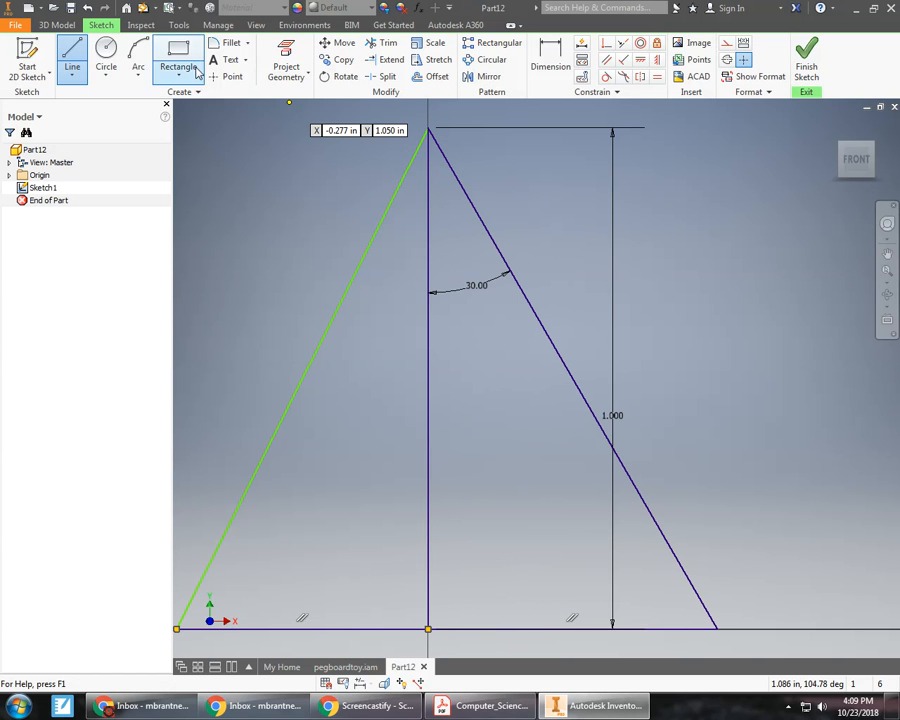
# Step: Dimension the angle between the left slanted line and the vertical line and set it to 30 degrees
pyautogui.click(552, 62)
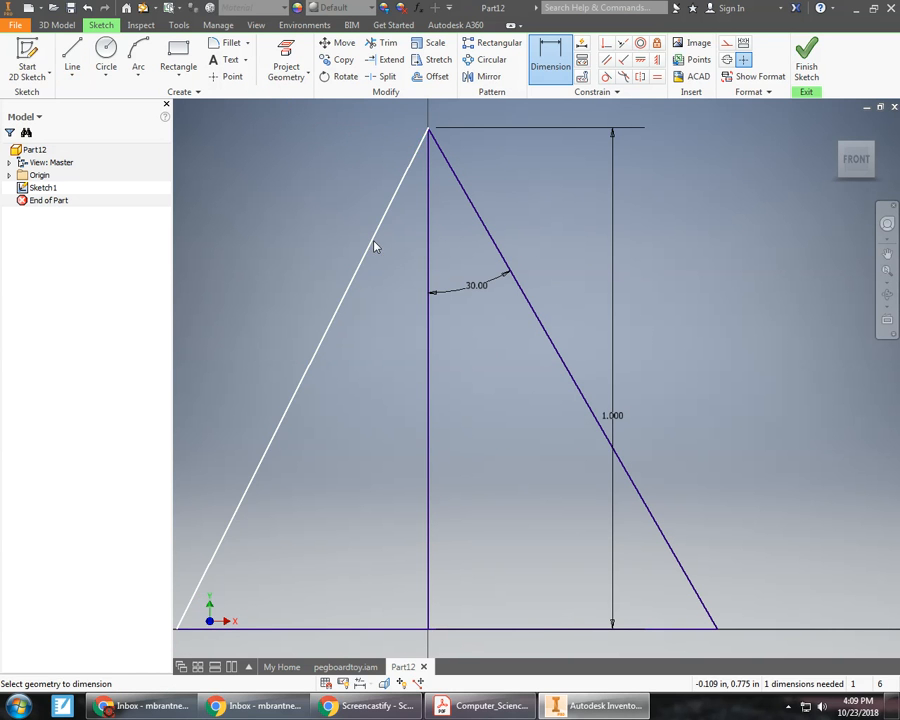
pyautogui.click(429, 268)
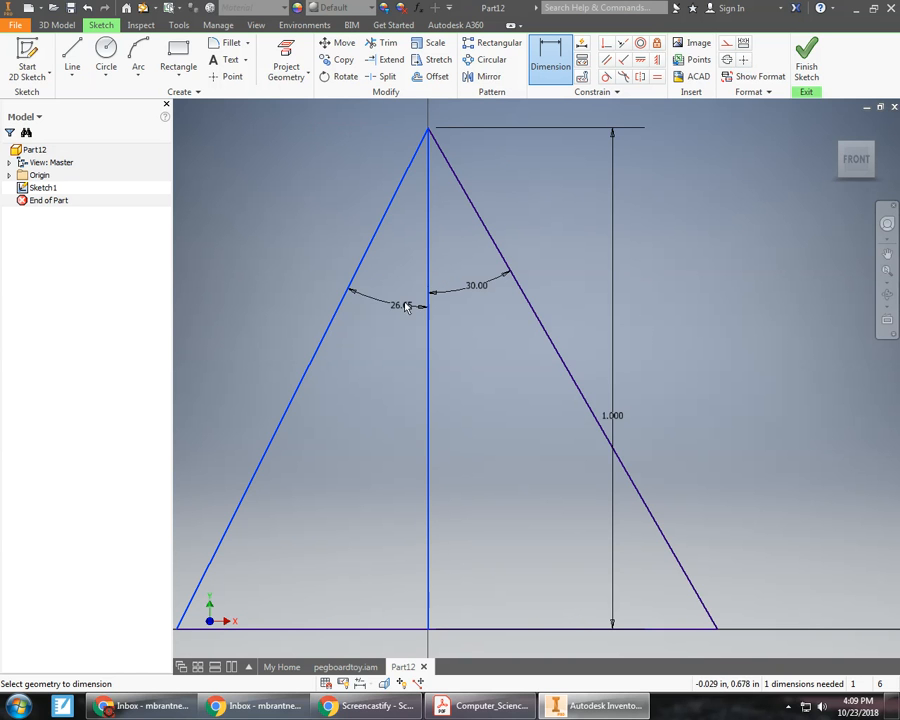
pyautogui.click(401, 310)
pyautogui.write('30')
pyautogui.press('Return')
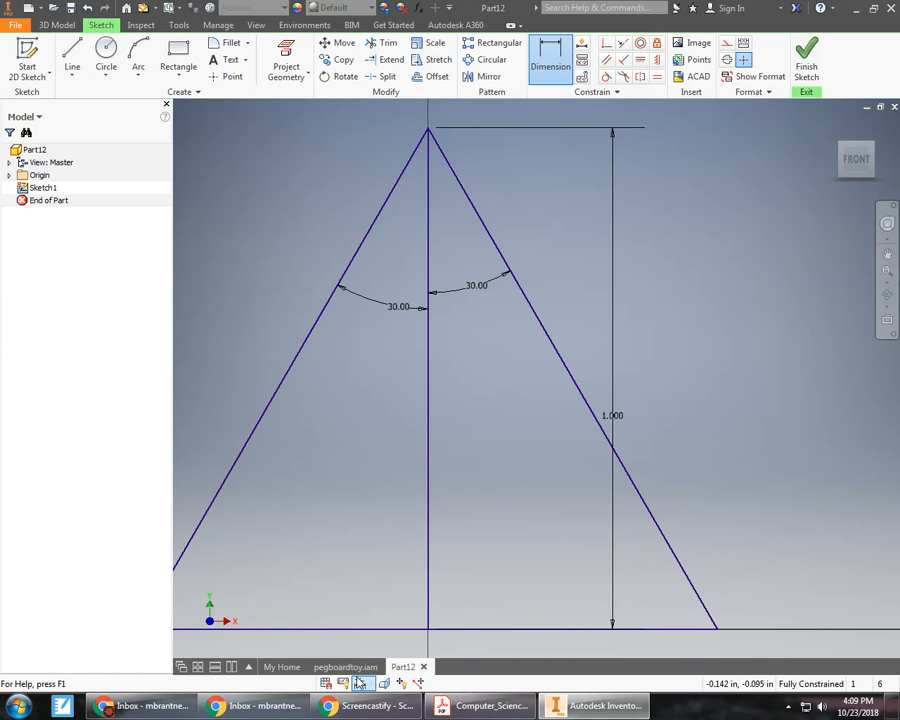
# Step: Leave the Dimension command and delete the central vertical line of the triangle
pyautogui.click(427, 422)
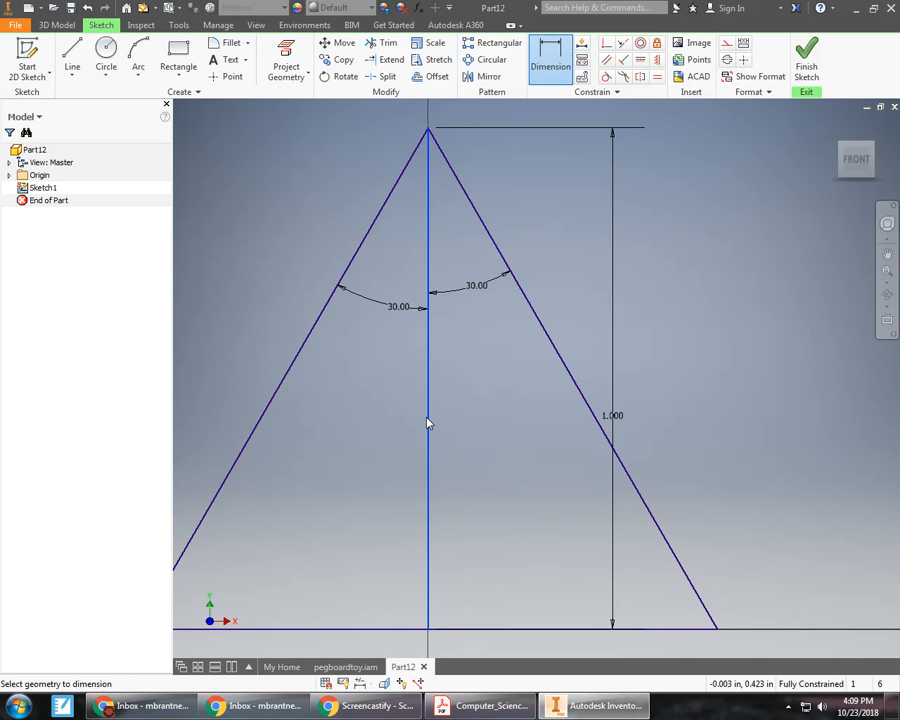
pyautogui.rightClick(427, 422)
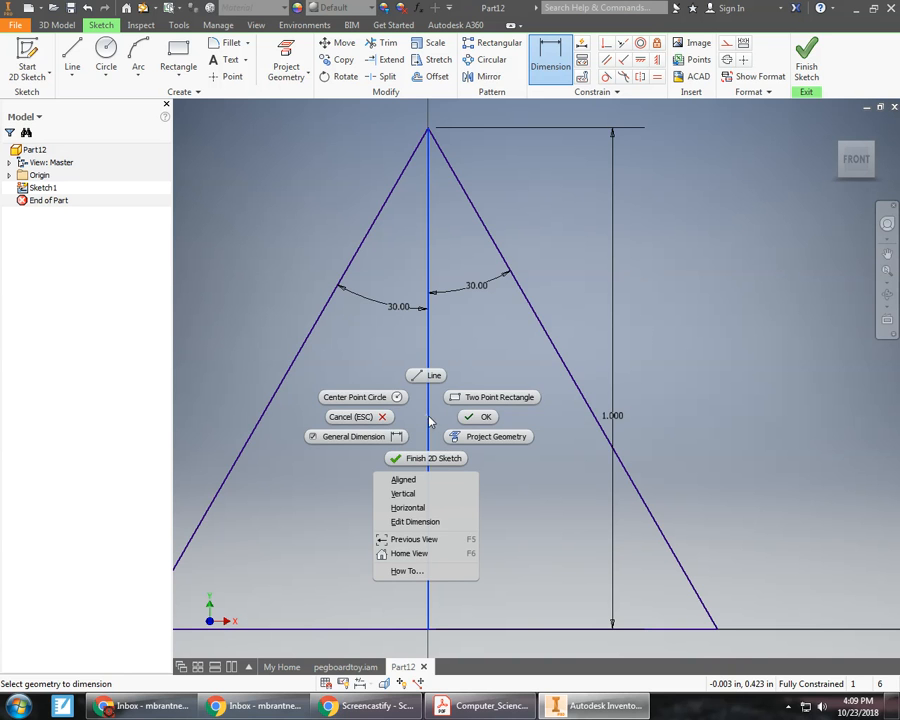
pyautogui.press('Escape')
pyautogui.press('Escape')
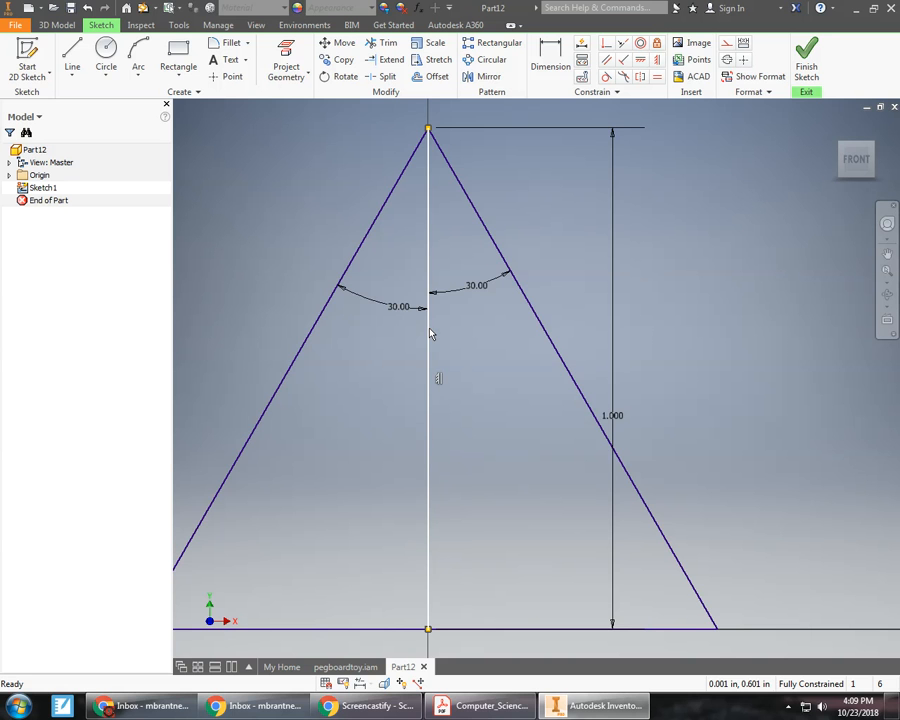
pyautogui.click(428, 335)
pyautogui.press('Delete')
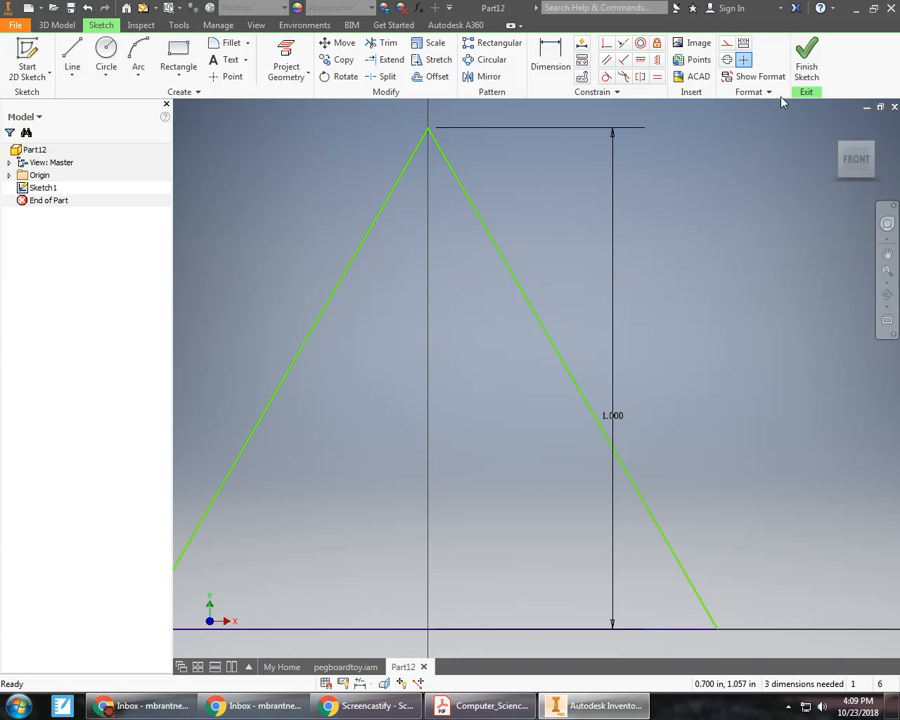
# Step: Finish the sketch and extrude the triangular profile into a long solid prism, shown in the home view
pyautogui.click(810, 75)
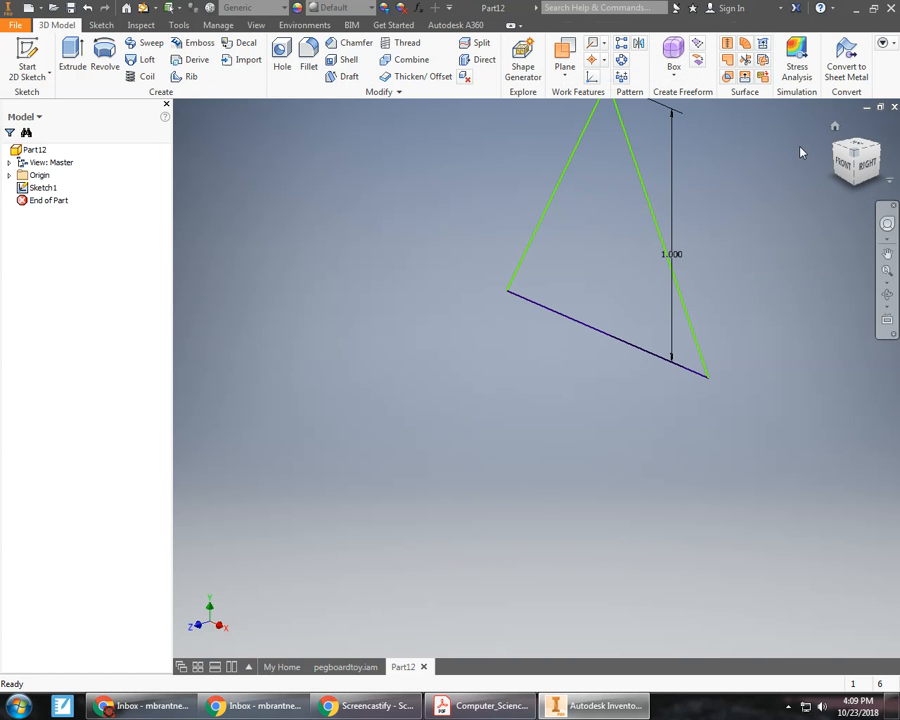
pyautogui.click(72, 55)
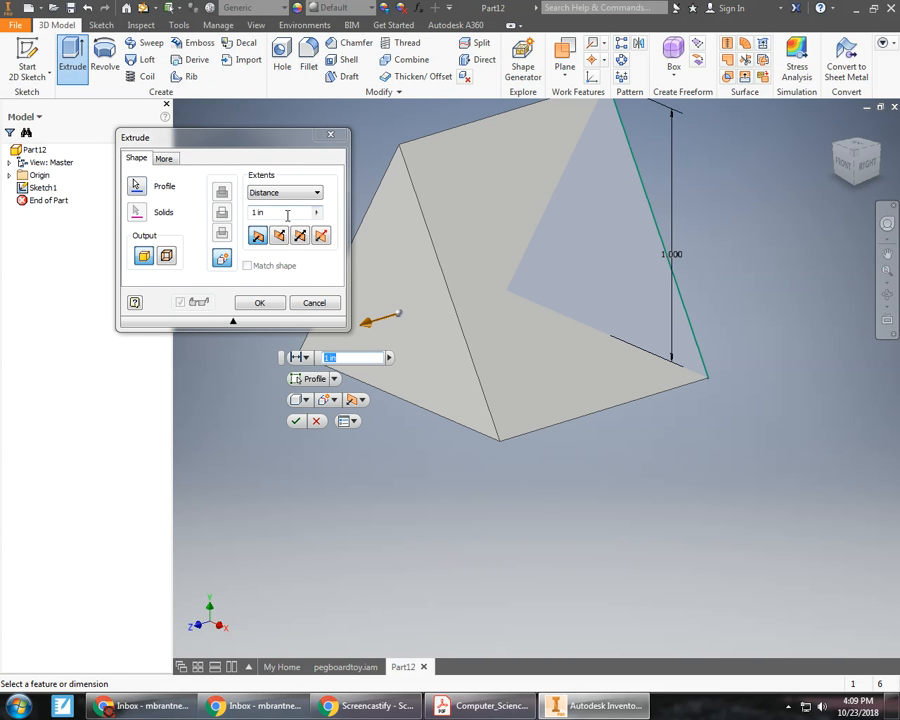
pyautogui.click(287, 215)
pyautogui.press('Return')
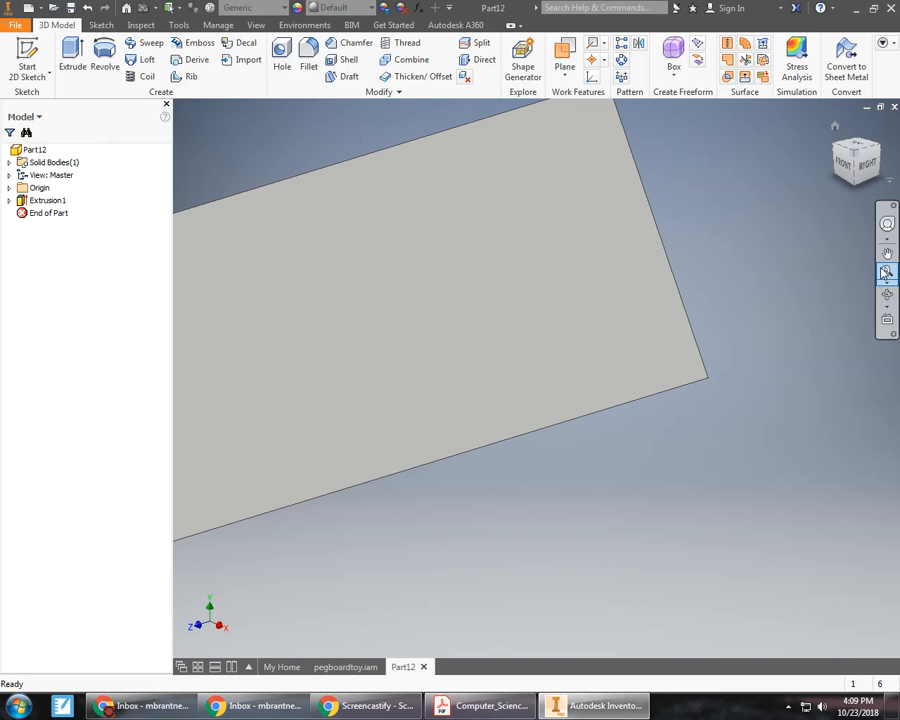
pyautogui.click(836, 127)
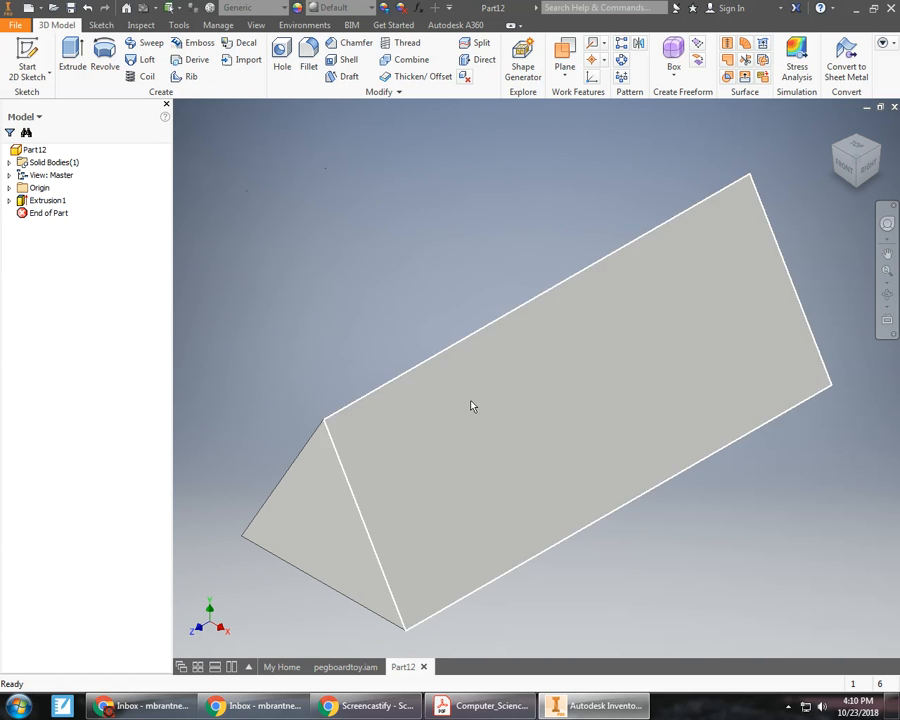
# Step: Save the part as Triangle in Inventor part format, continuing past the unavailable project location warning
pyautogui.click(12, 26)
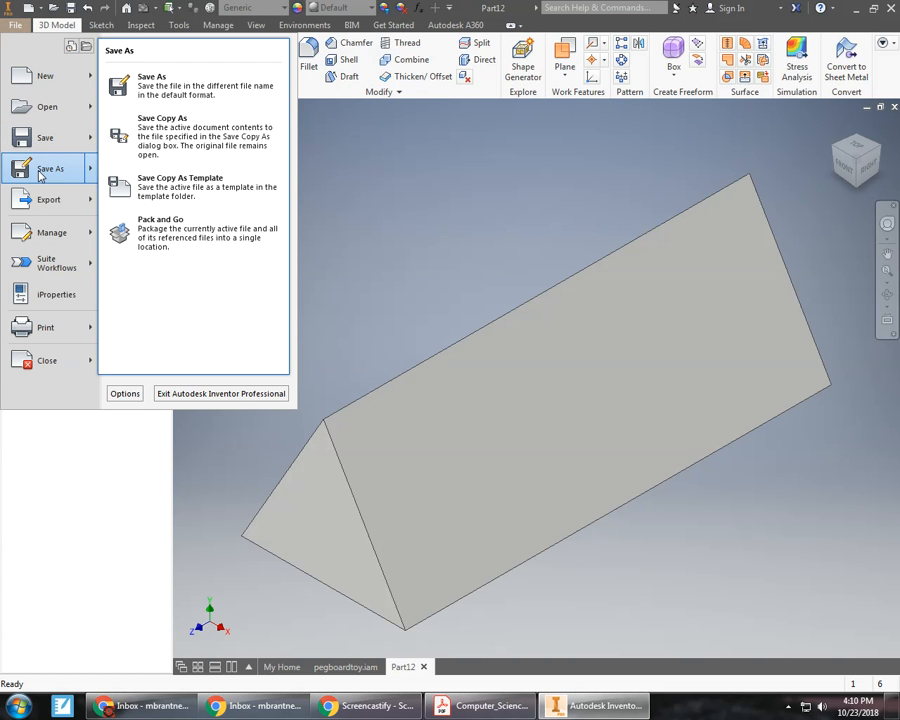
pyautogui.click(41, 172)
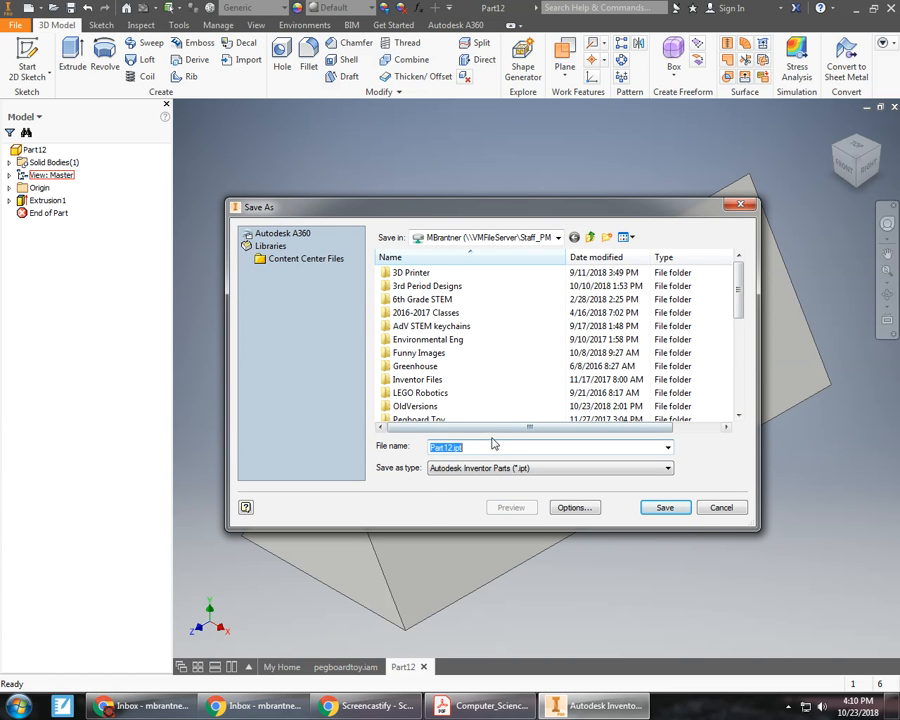
pyautogui.write('Triangle')
pyautogui.click(676, 510)
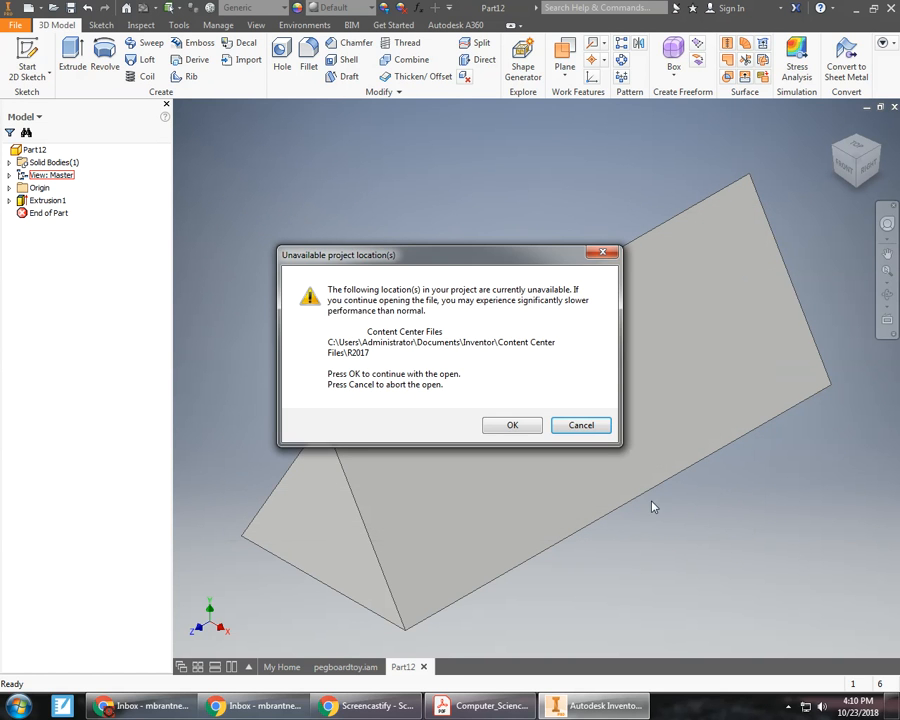
pyautogui.click(528, 430)
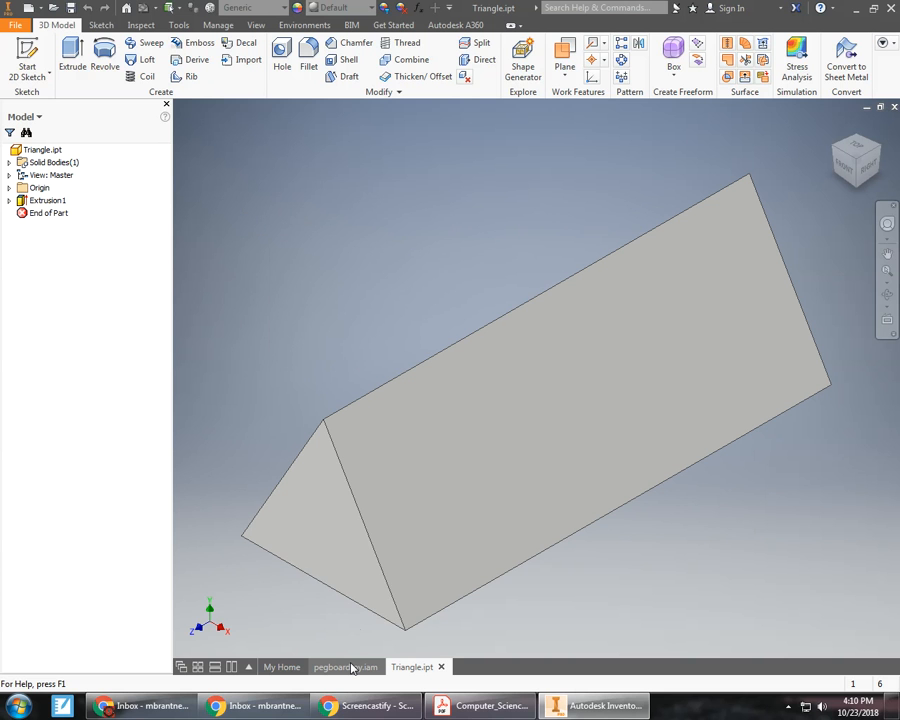
# Step: Switch to the pegboardtoy.iam assembly and examine how the round and square pegs sit in the pegboard
pyautogui.moveTo(351, 668)
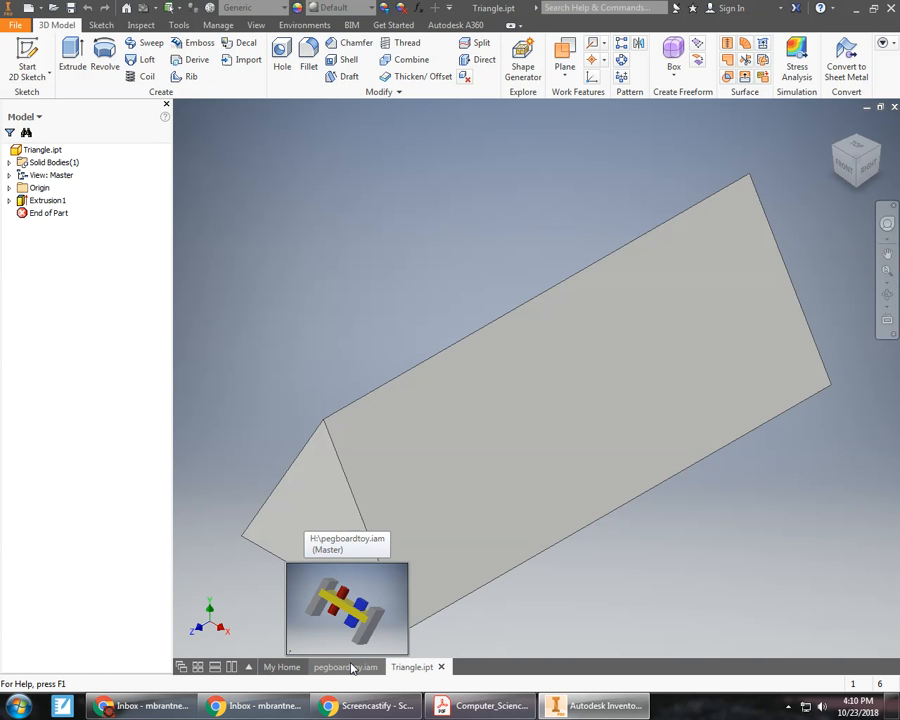
pyautogui.click(351, 667)
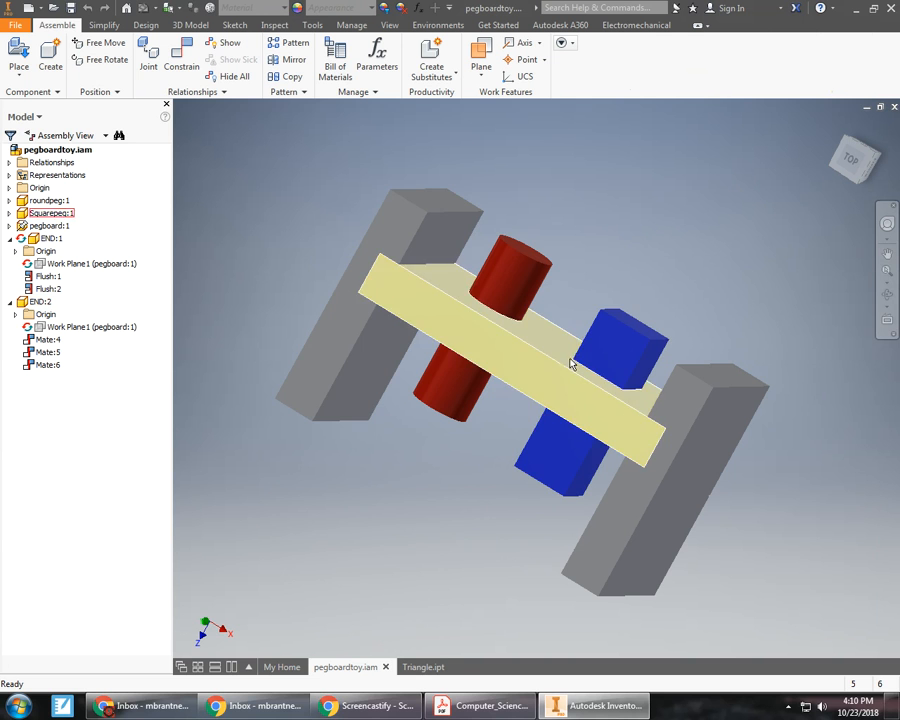
pyautogui.click(515, 283)
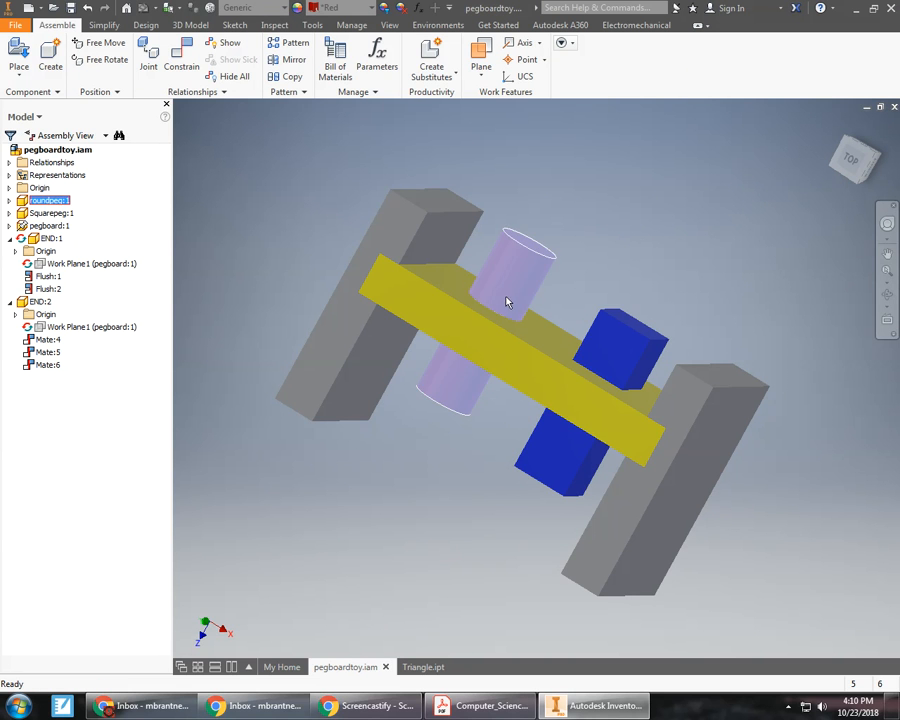
pyautogui.keyDown('ctrl'); pyautogui.click(631, 385); pyautogui.keyUp('ctrl')
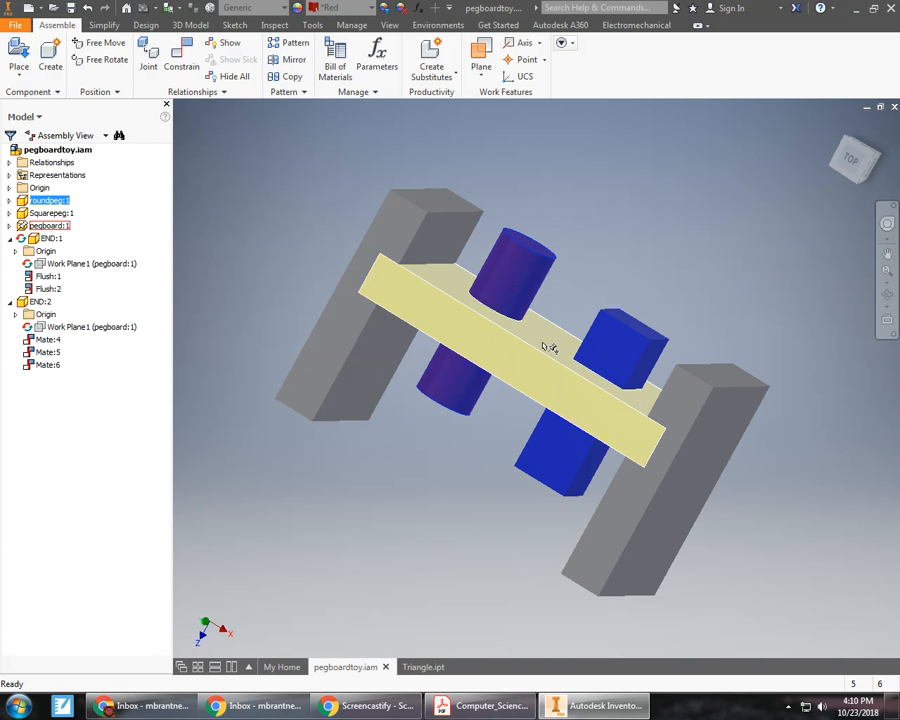
# Step: Open the pegboard.ipt part file, continuing past the unavailable project location warning
pyautogui.click(14, 25)
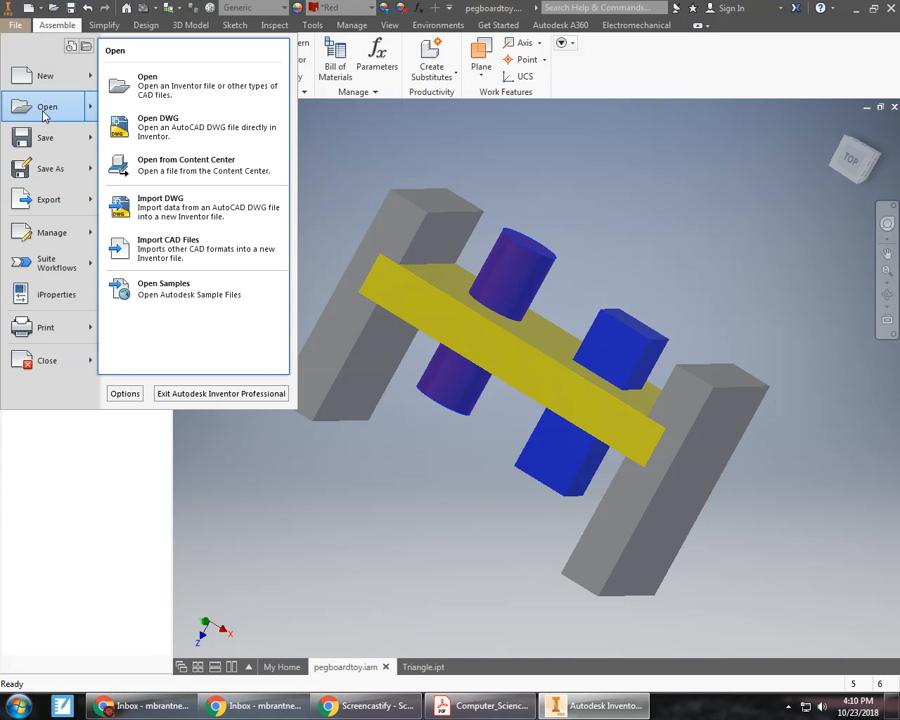
pyautogui.click(44, 113)
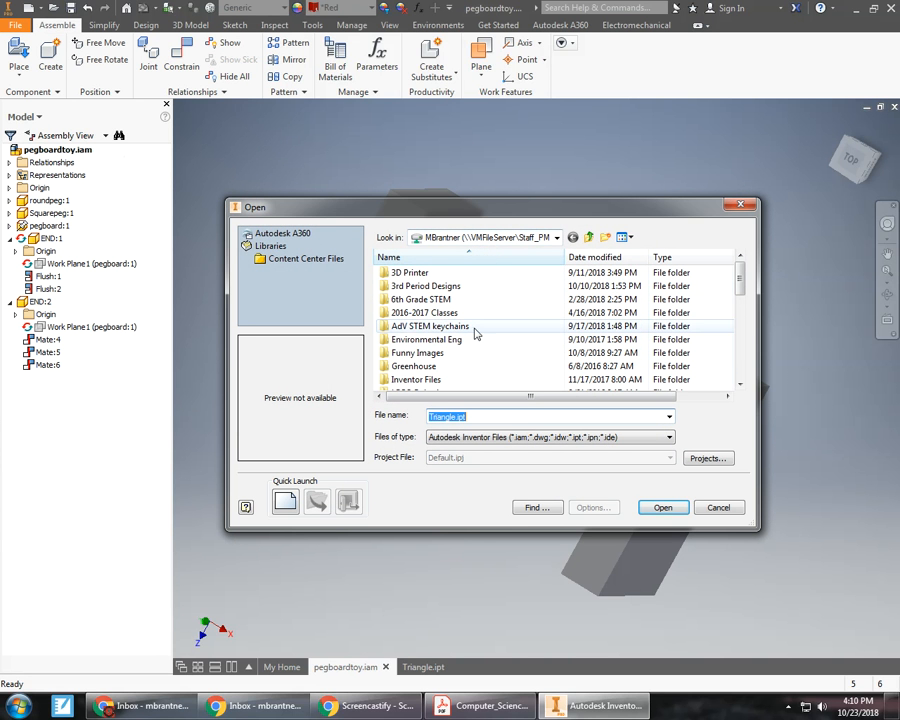
pyautogui.moveTo(740, 280); pyautogui.dragTo(731, 350)
pyautogui.click(480, 327)
pyautogui.click(659, 507)
pyautogui.click(514, 424)
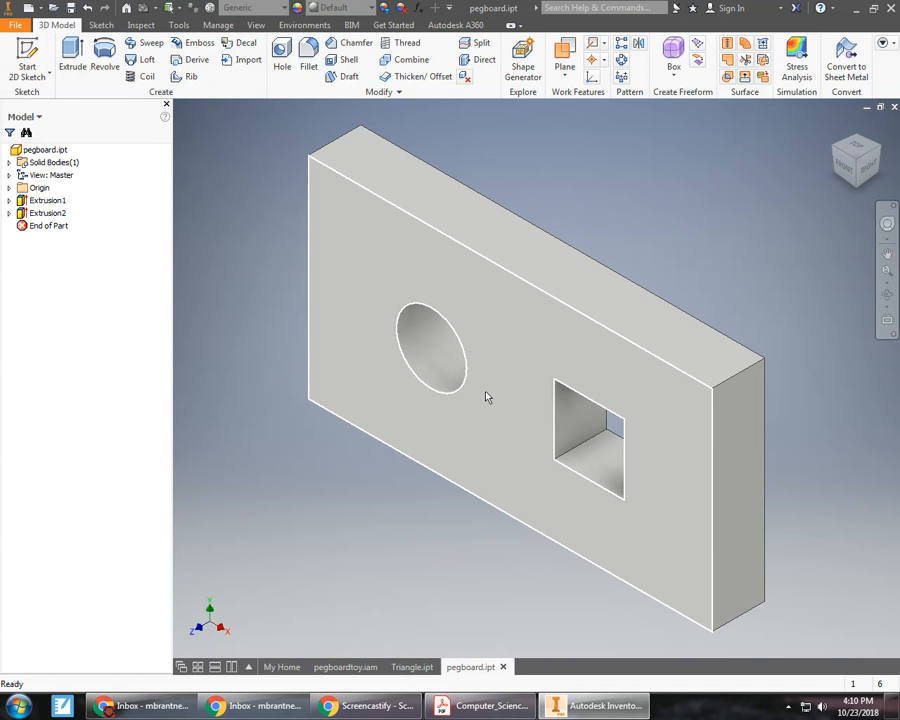
# Step: Make Sketch2, the hole sketch under Extrusion2, visible and open it for editing
pyautogui.moveTo(486, 392)
pyautogui.moveTo(549, 433)
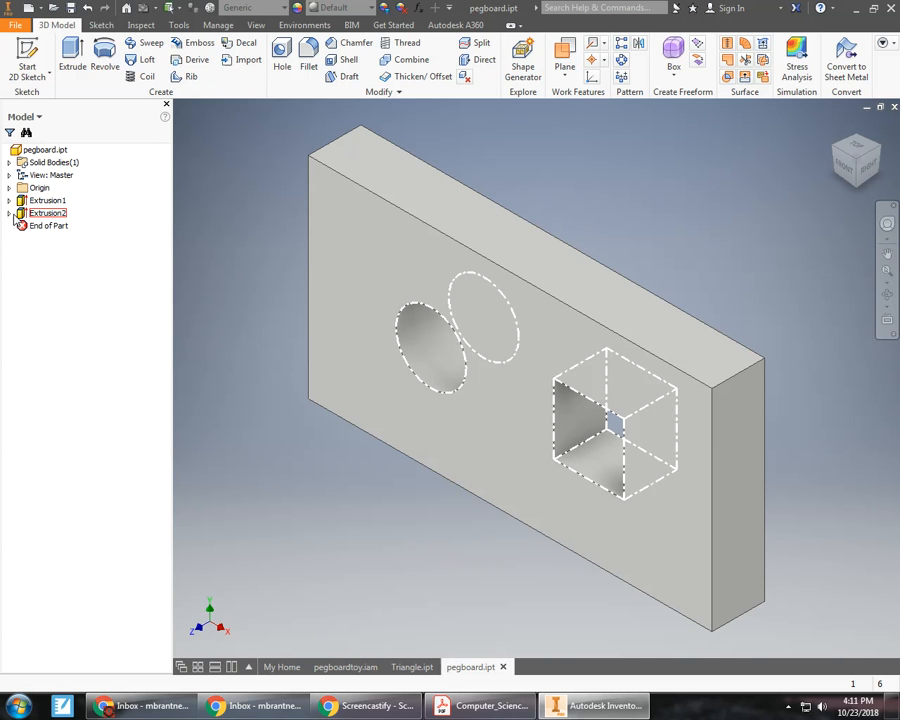
pyautogui.click(9, 200)
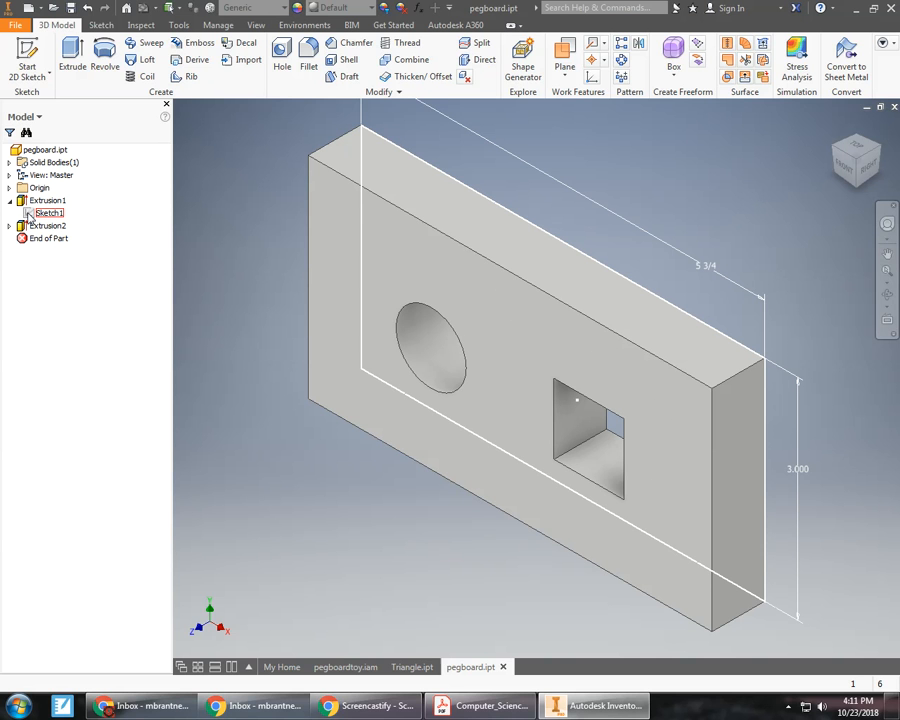
pyautogui.click(9, 226)
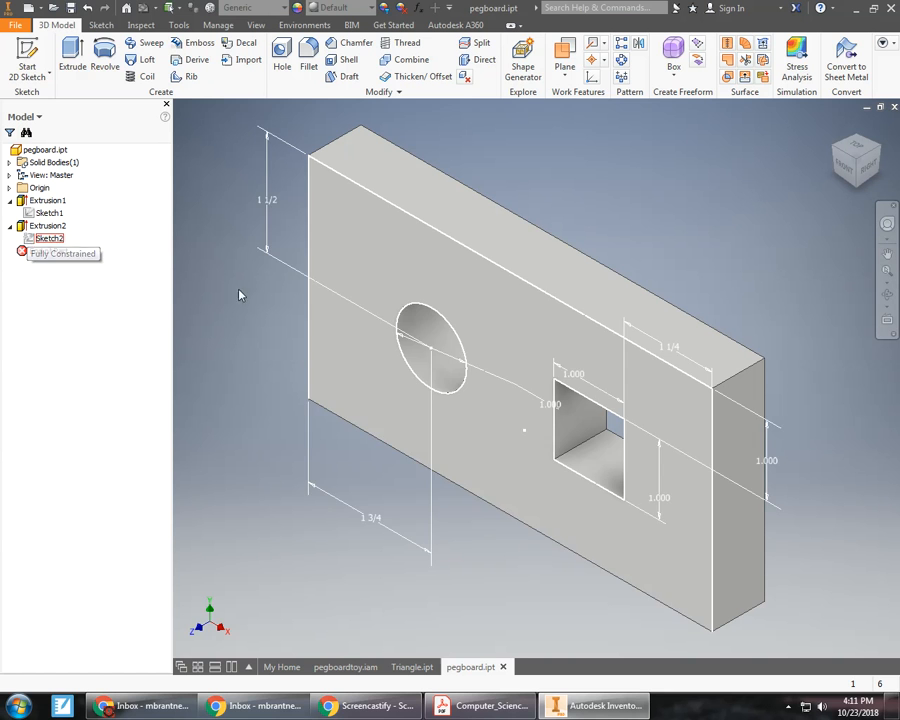
pyautogui.rightClick(33, 244)
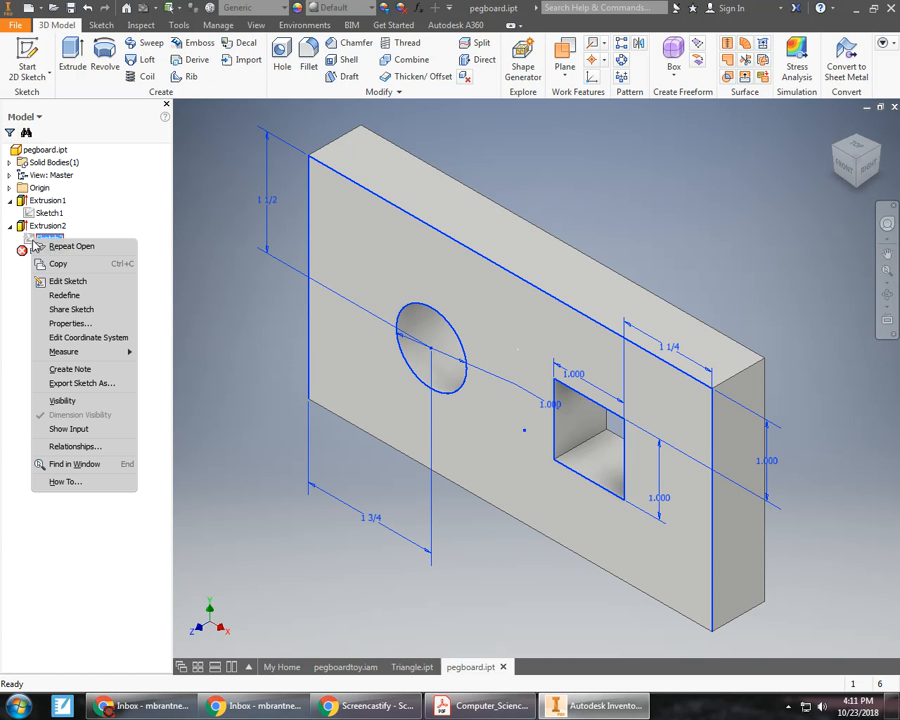
pyautogui.click(64, 401)
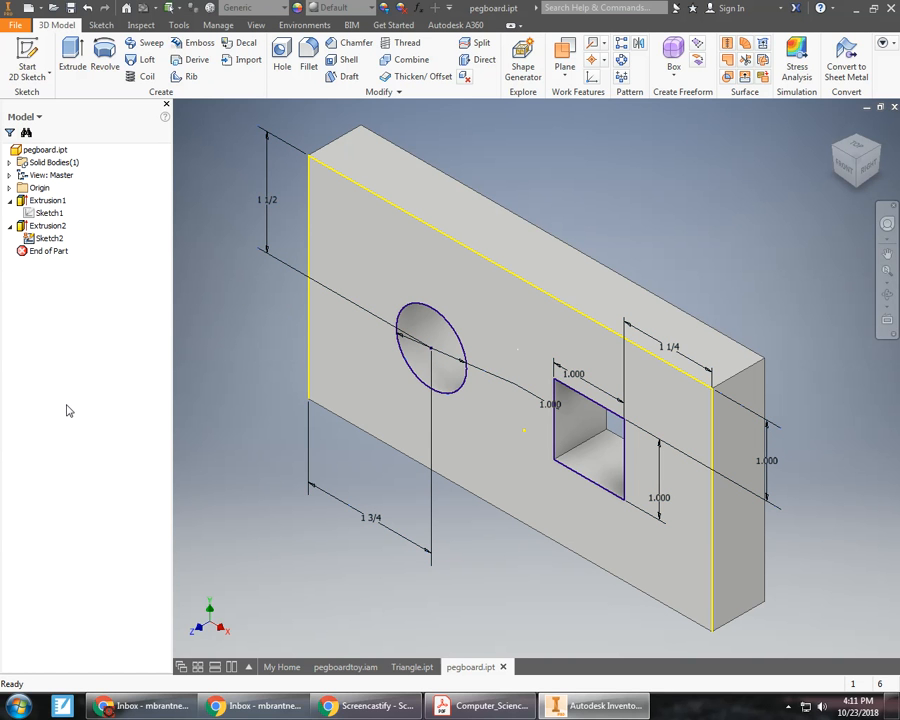
pyautogui.rightClick(33, 243)
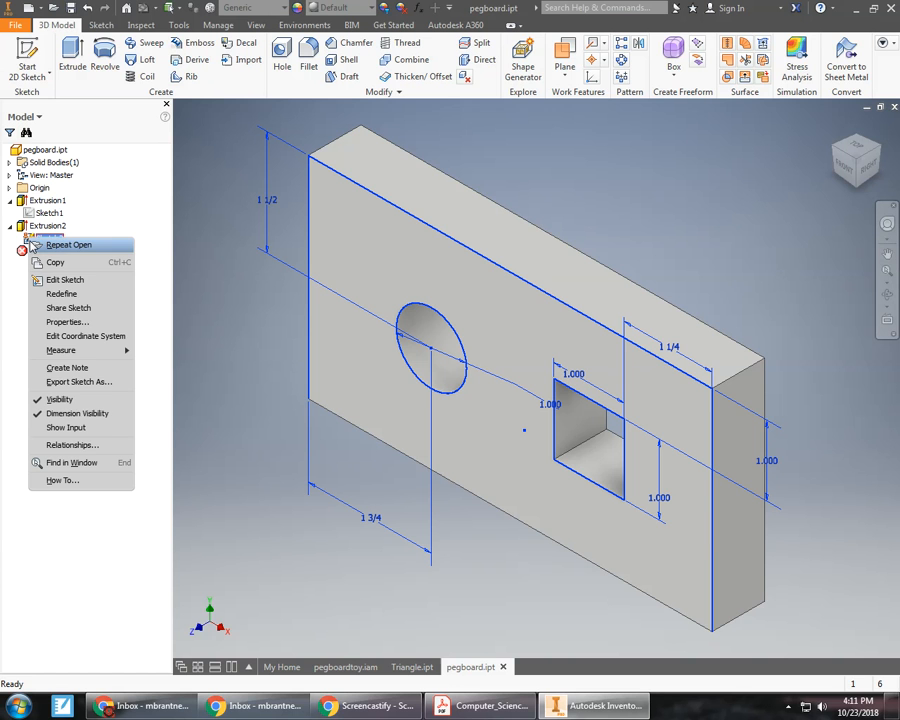
pyautogui.click(55, 281)
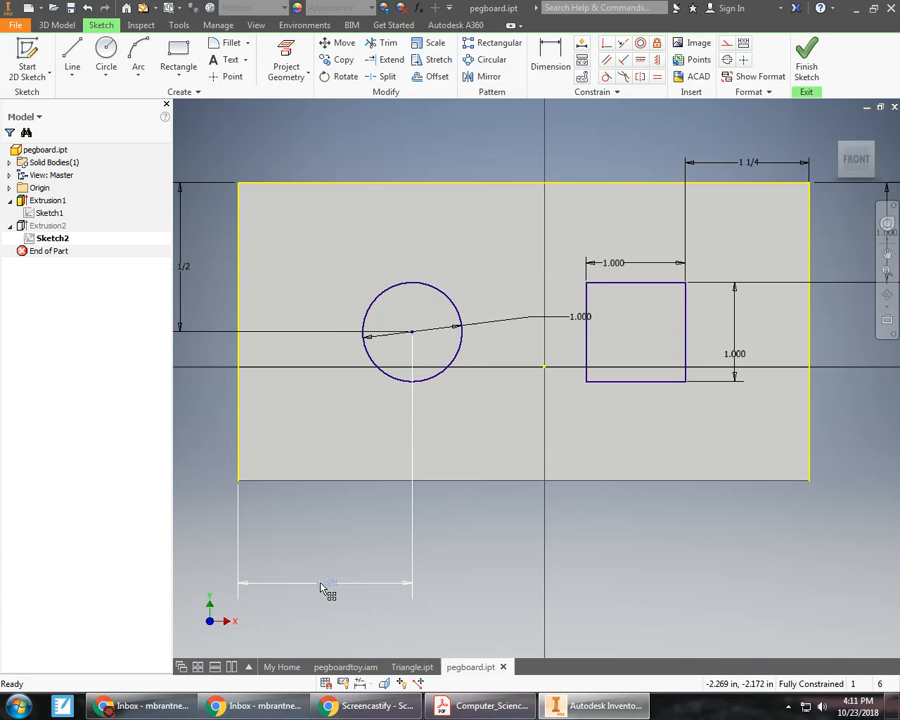
# Step: Delete the horizontal dimensions locating the circle and the square from the side edges of the board
pyautogui.rightClick(321, 587)
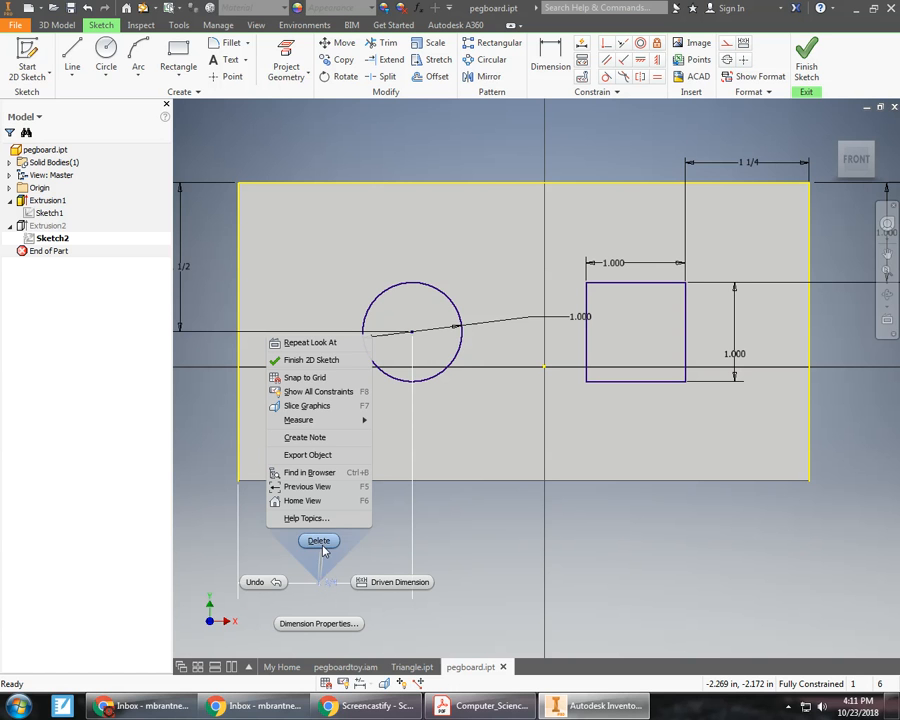
pyautogui.click(319, 541)
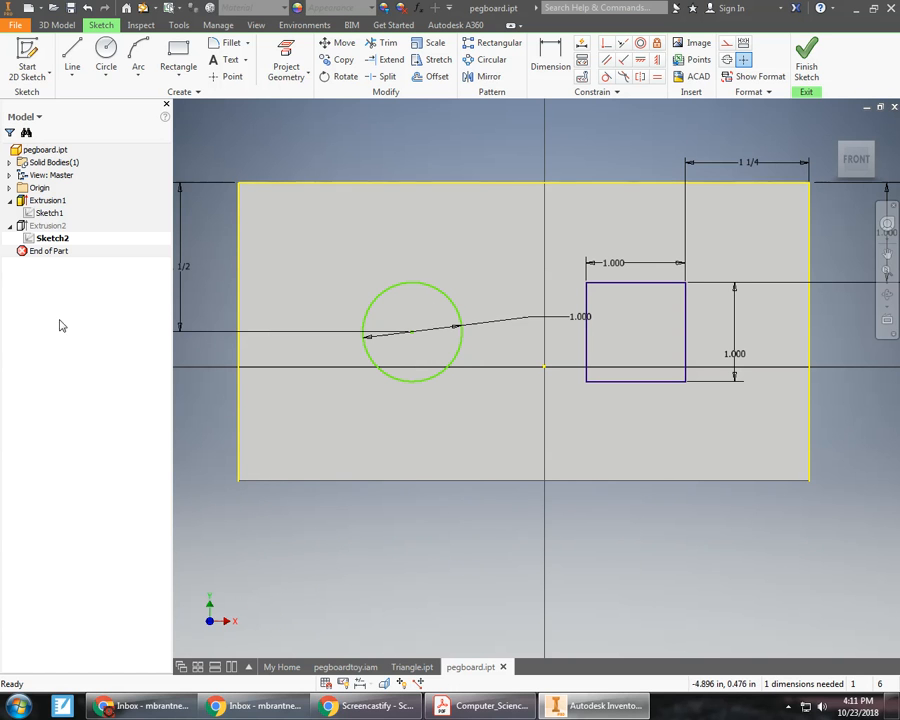
pyautogui.rightClick(758, 171)
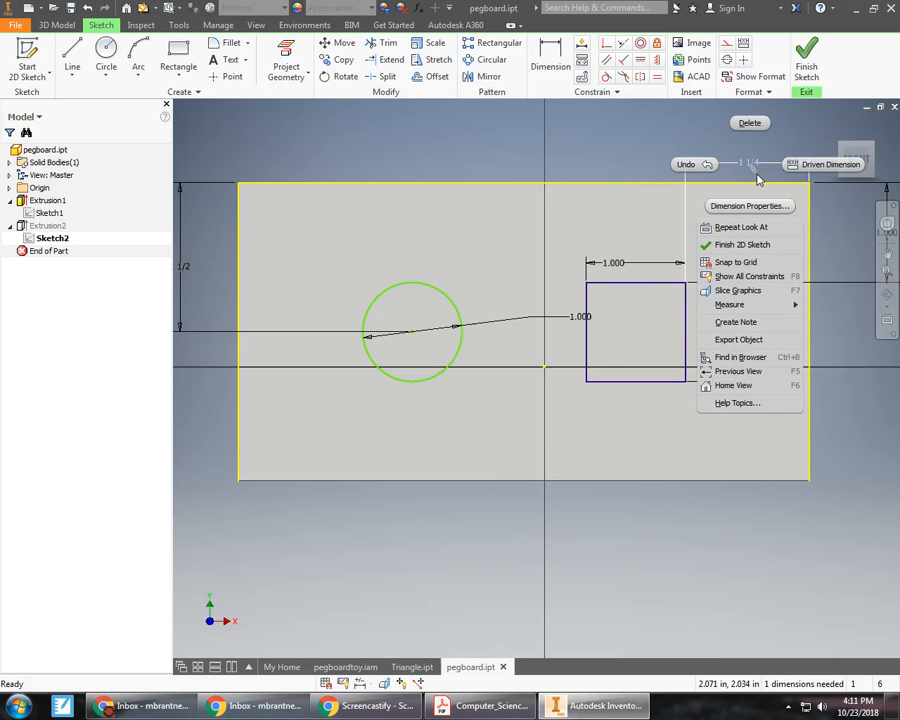
pyautogui.click(757, 123)
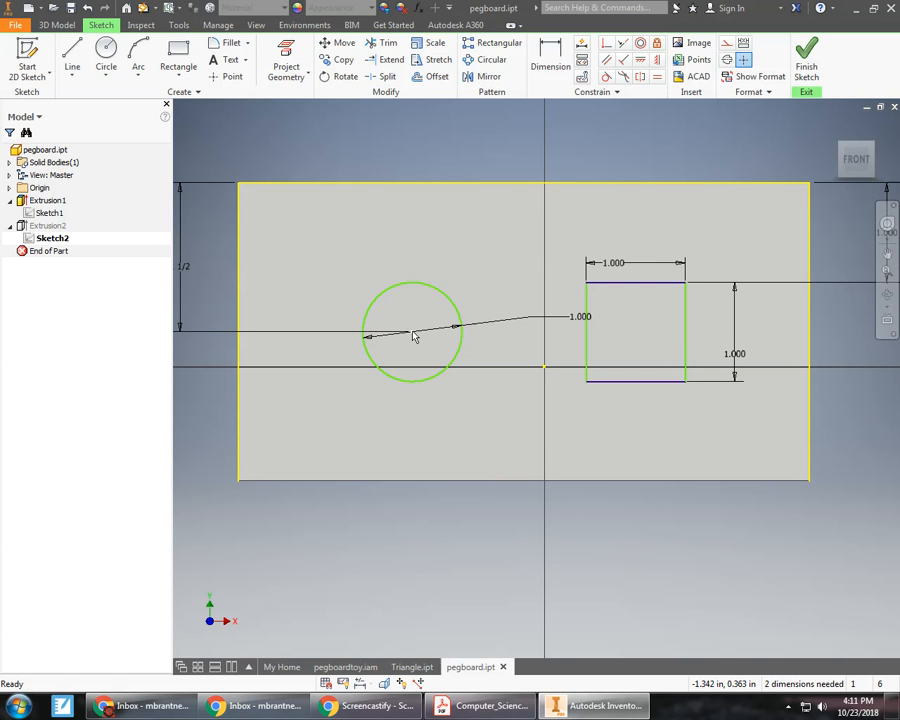
# Step: Dimension the circle's centre 1.25 in from the board's left edge
pyautogui.click(551, 58)
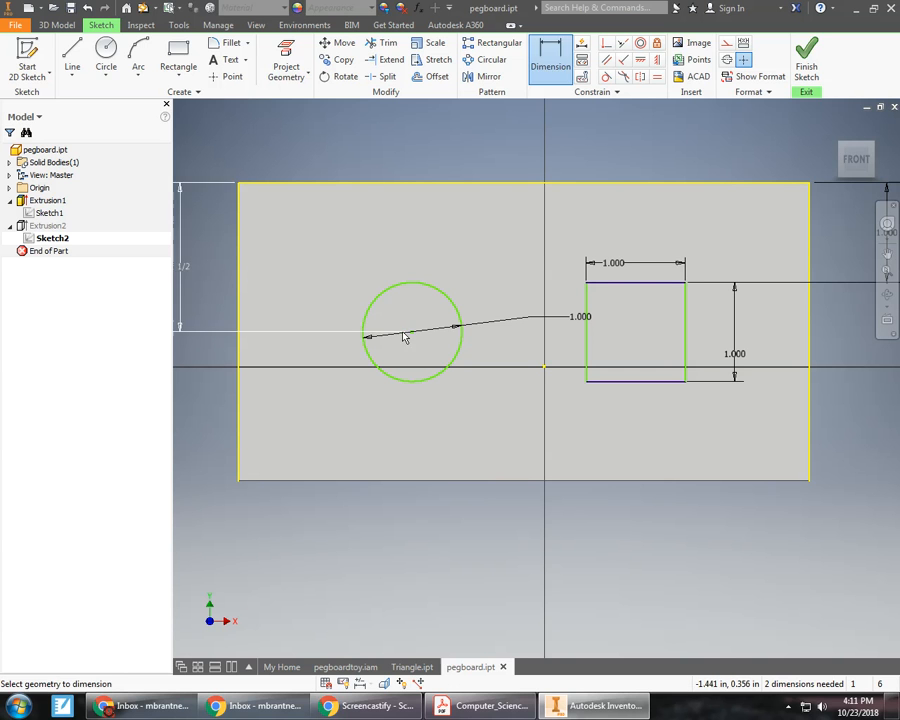
pyautogui.click(412, 333)
pyautogui.click(240, 340)
pyautogui.click(333, 155)
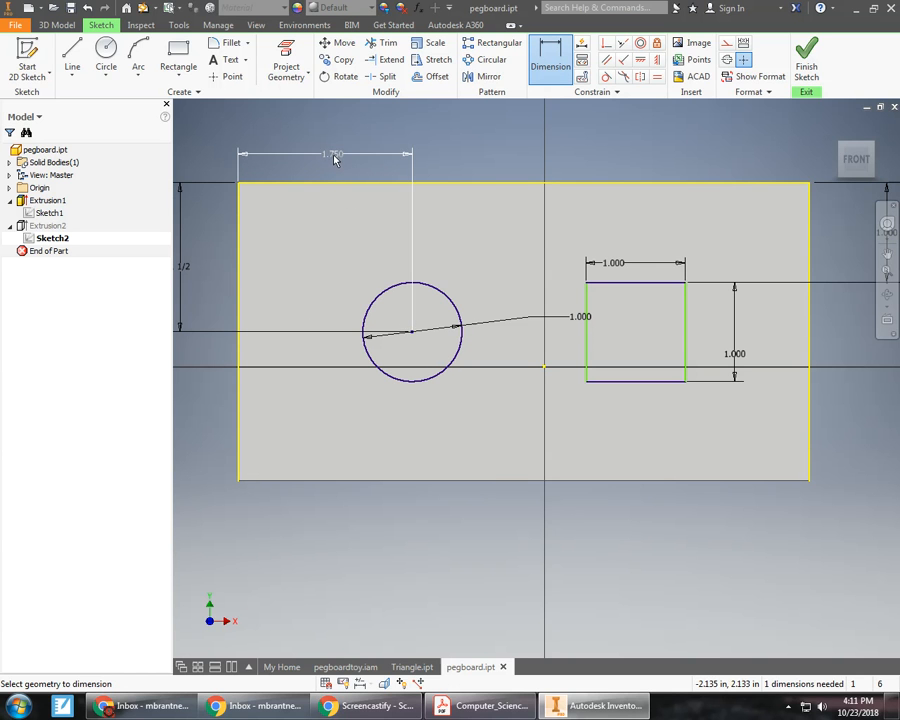
pyautogui.write('1')
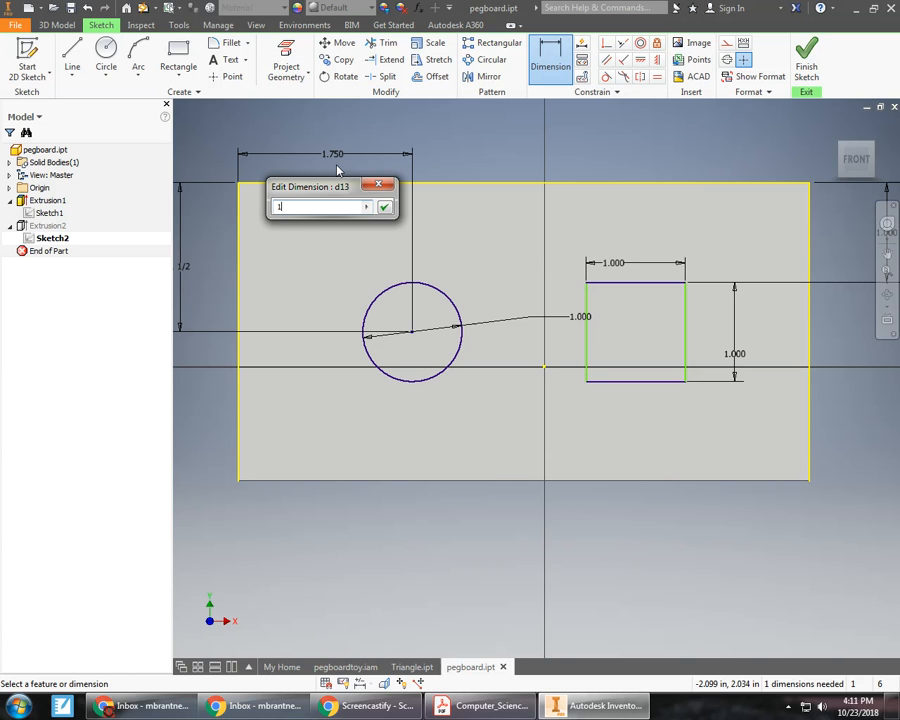
pyautogui.write('.25')
pyautogui.press('Return')
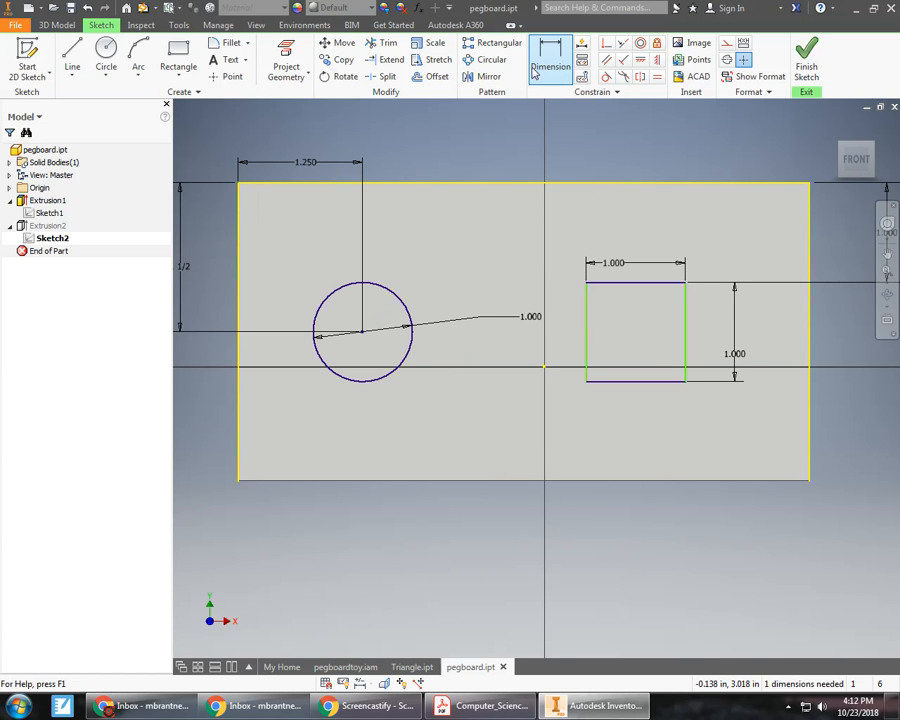
# Step: Dimension the square's right side 1 in from the board's right edge
pyautogui.click(685, 308)
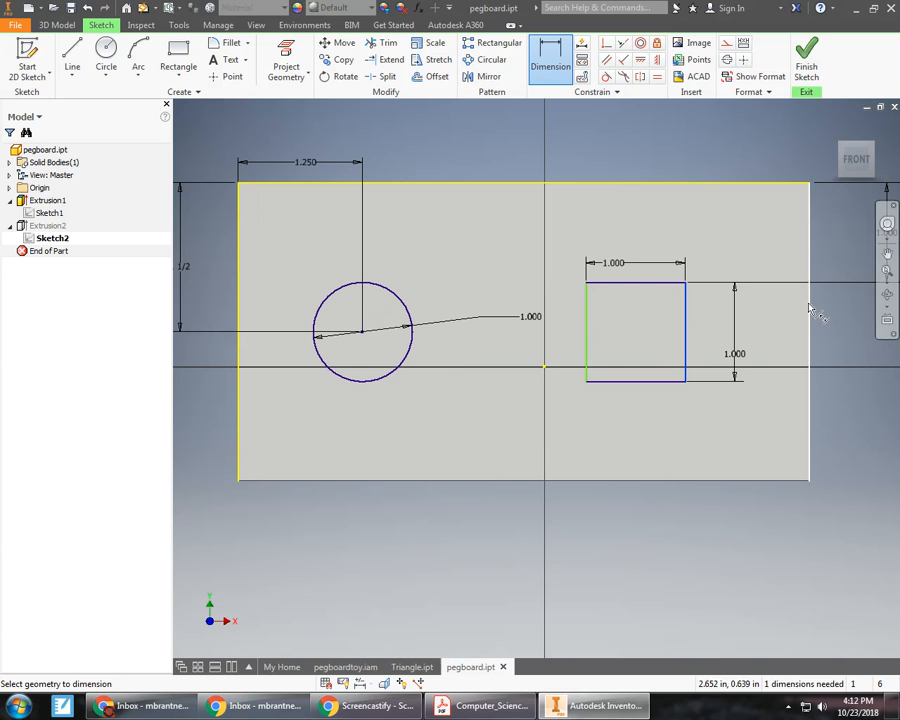
pyautogui.click(809, 307)
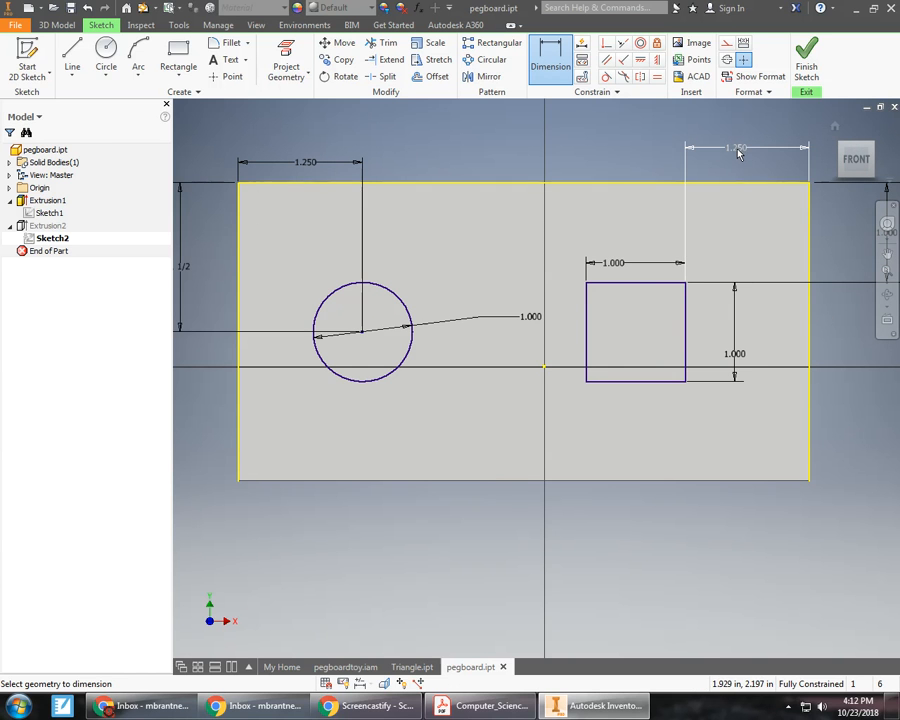
pyautogui.click(738, 152)
pyautogui.write('1')
pyautogui.press('Return')
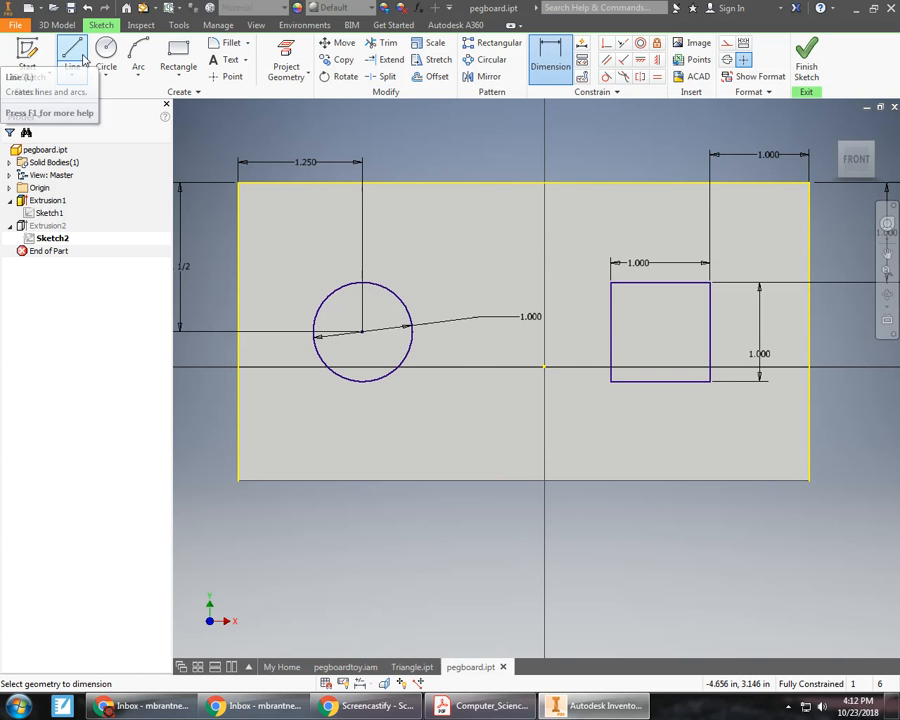
# Step: Sketch a vertical line about 0.88 in long between the circle and the square
pyautogui.click(83, 57)
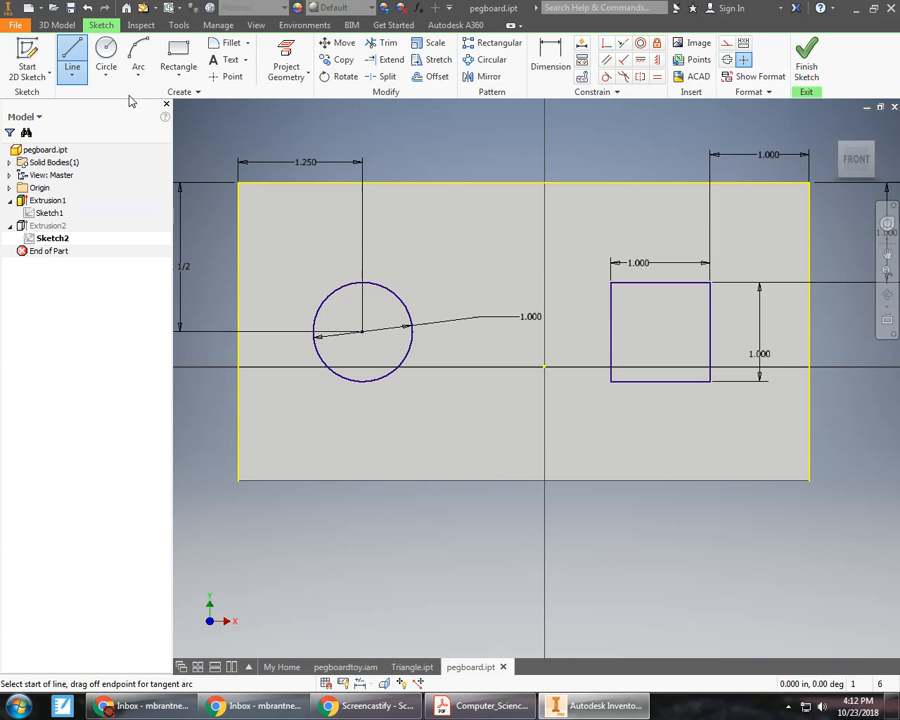
pyautogui.click(522, 290)
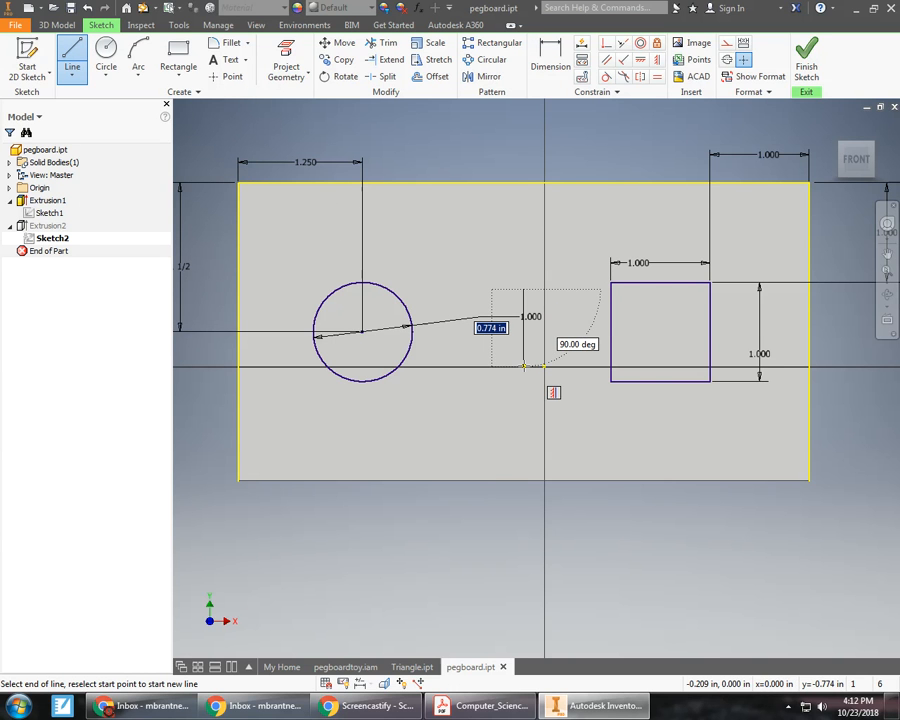
pyautogui.click(523, 374)
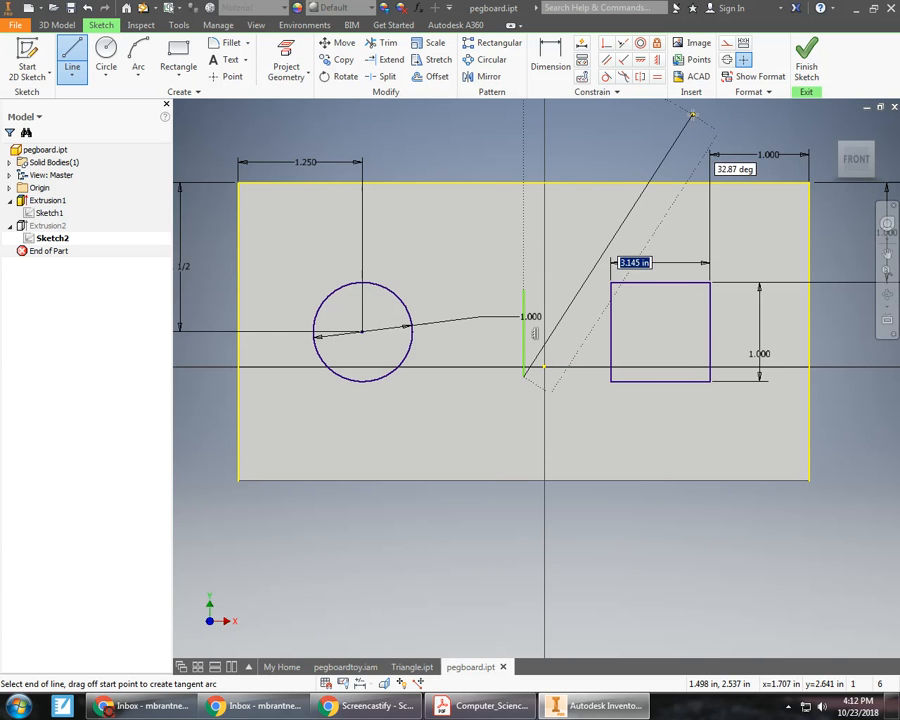
pyautogui.rightClick(638, 207)
pyautogui.click(698, 206)
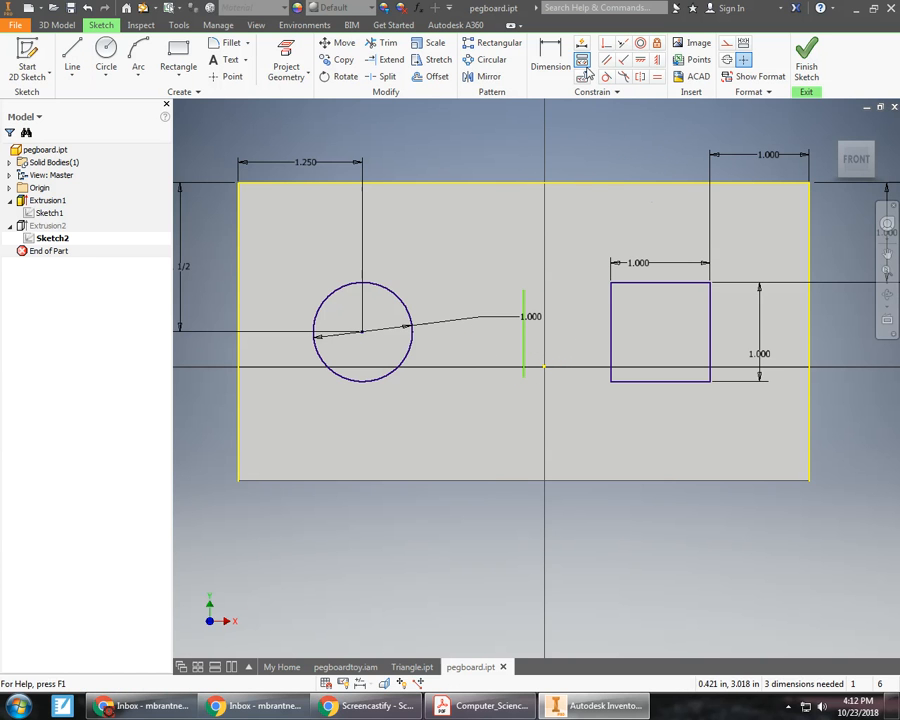
# Step: Dimension the new vertical line and set its length to 1 in
pyautogui.click(560, 58)
pyautogui.click(523, 352)
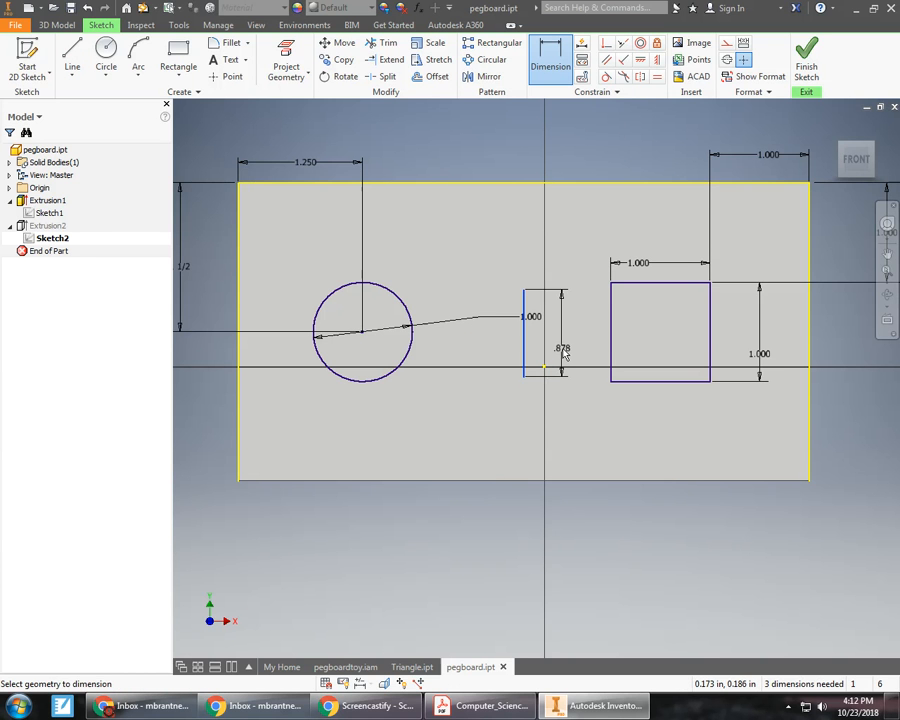
pyautogui.click(563, 350)
pyautogui.write('1')
pyautogui.press('Return')
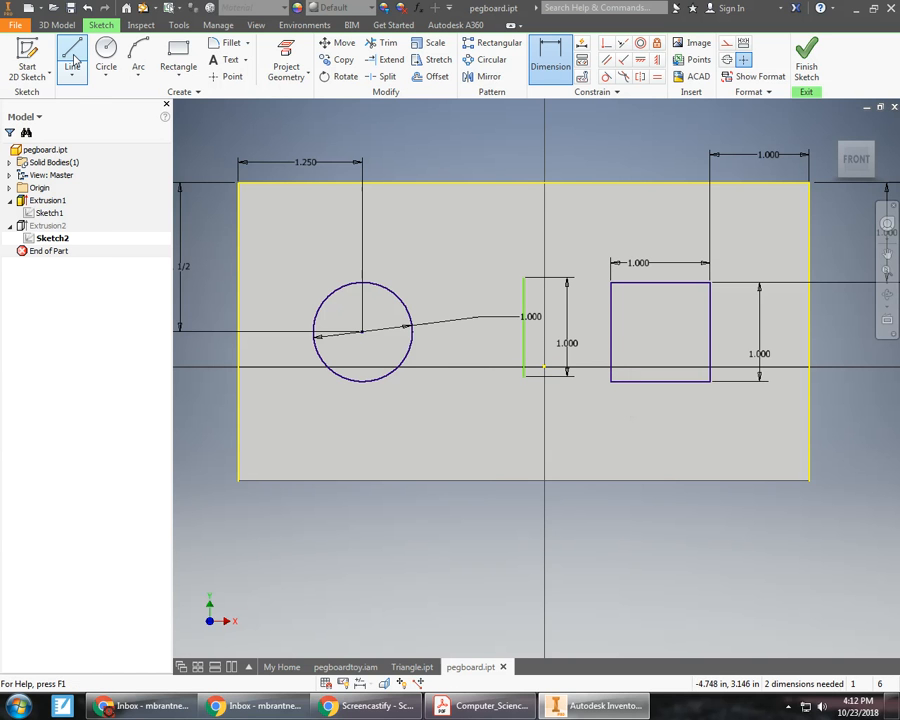
# Step: Sketch the triangle's left half with a slanted side and a base joined to the vertical line, and constrain the base horizontal
pyautogui.click(72, 56)
pyautogui.click(523, 277)
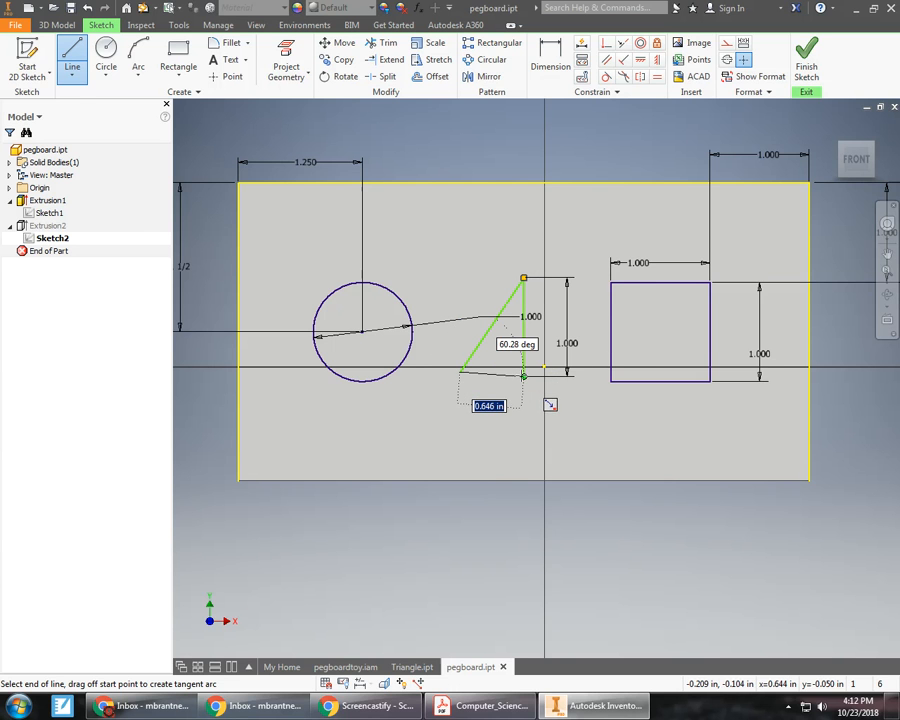
pyautogui.click(523, 376)
pyautogui.rightClick(523, 376)
pyautogui.click(567, 377)
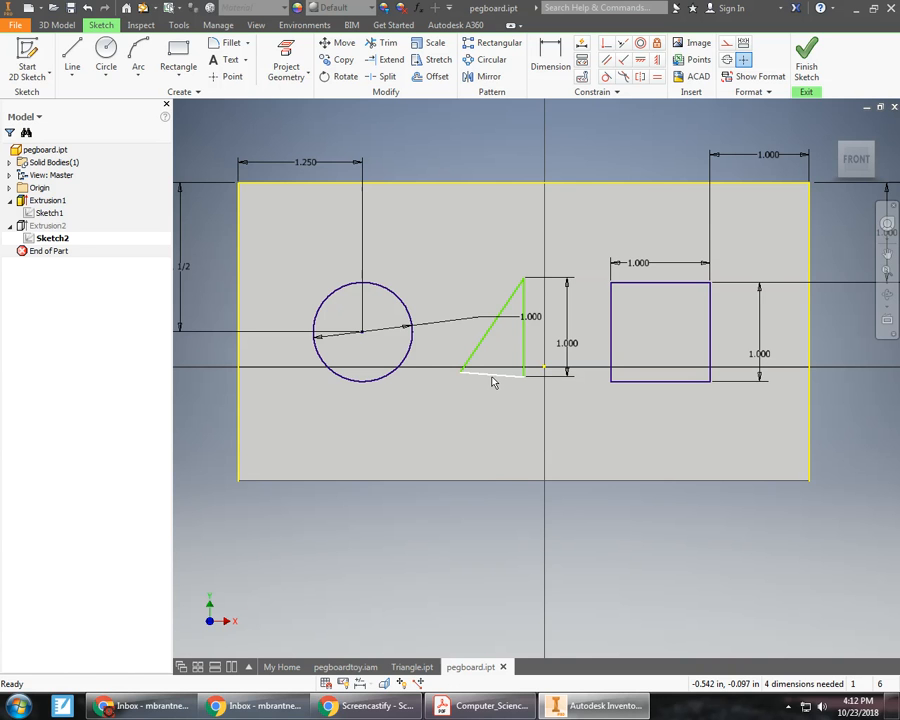
pyautogui.click(640, 59)
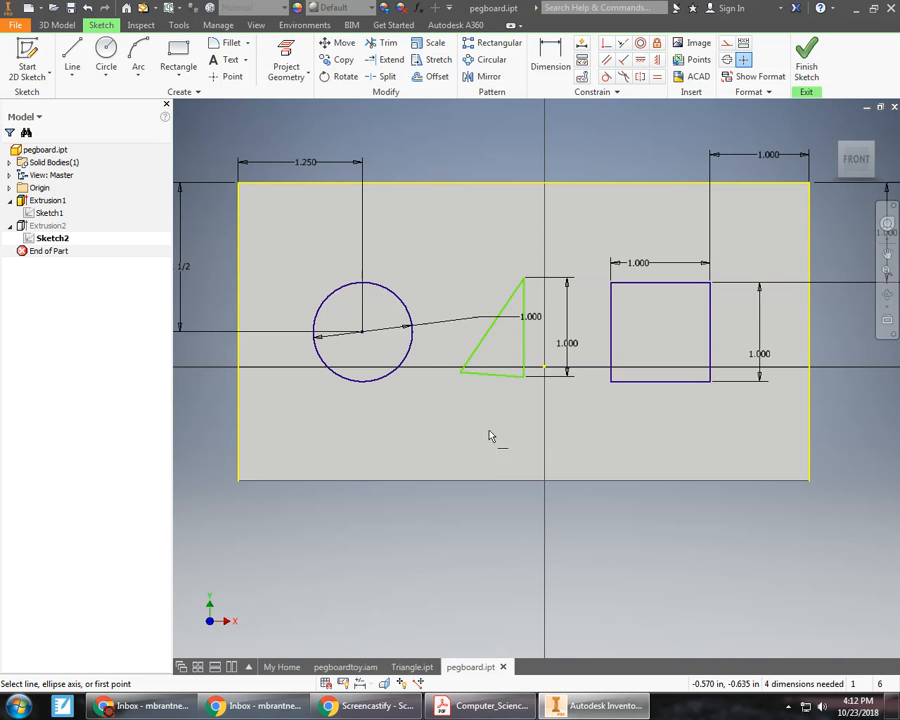
pyautogui.click(502, 378)
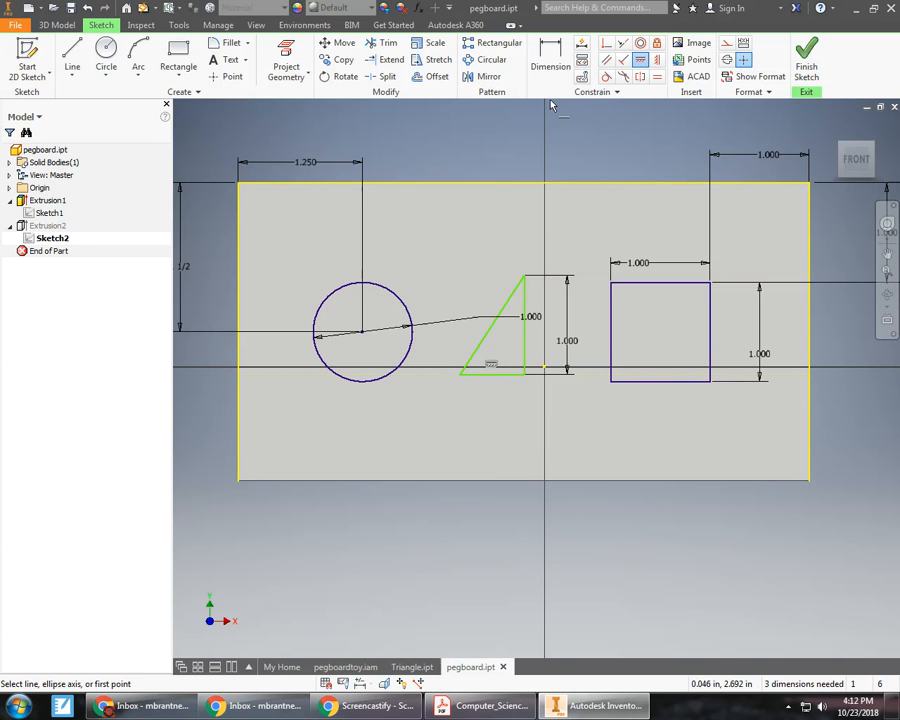
# Step: Set the angle between the left slanted side and the vertical line to 30 degrees
pyautogui.click(550, 60)
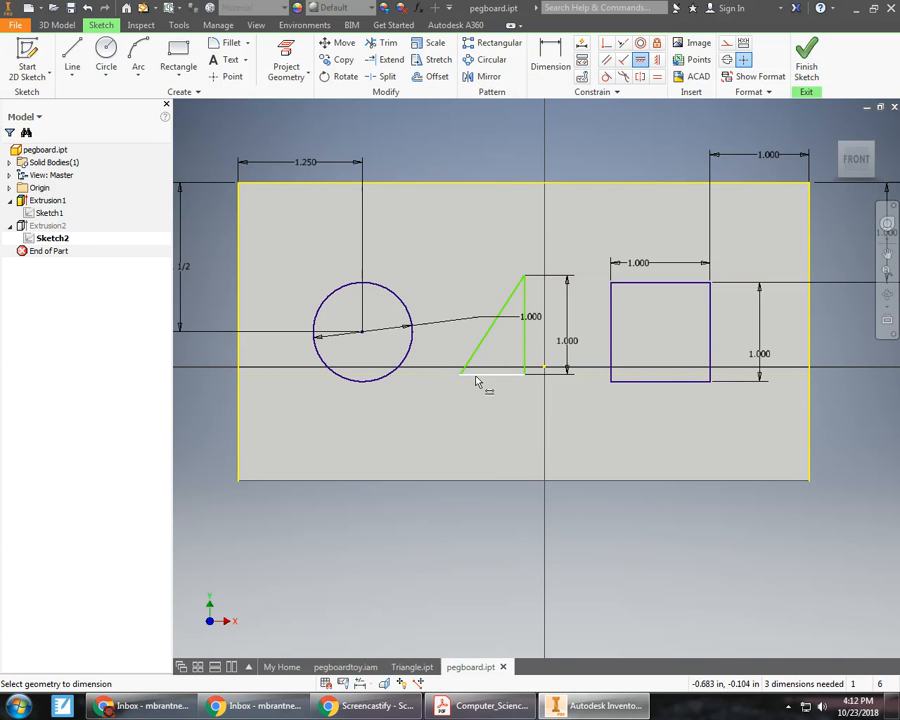
pyautogui.click(502, 318)
pyautogui.click(512, 328)
pyautogui.click(506, 320)
pyautogui.write('30')
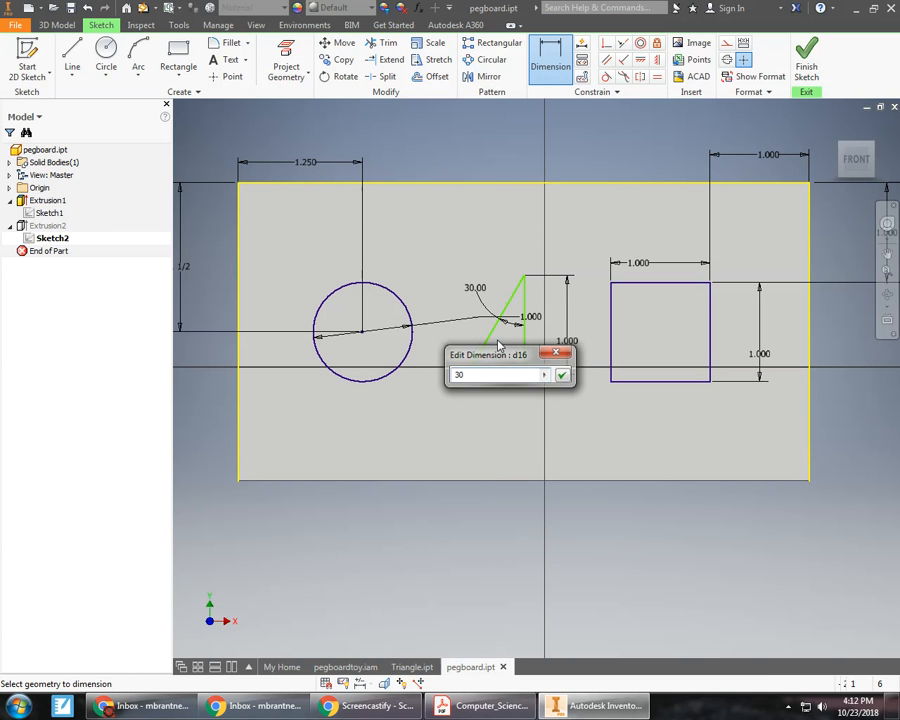
pyautogui.press('Return')
# Step: Sketch the triangle's right half from the apex to the foot of the vertical line, and constrain its base line horizontal
pyautogui.click(72, 58)
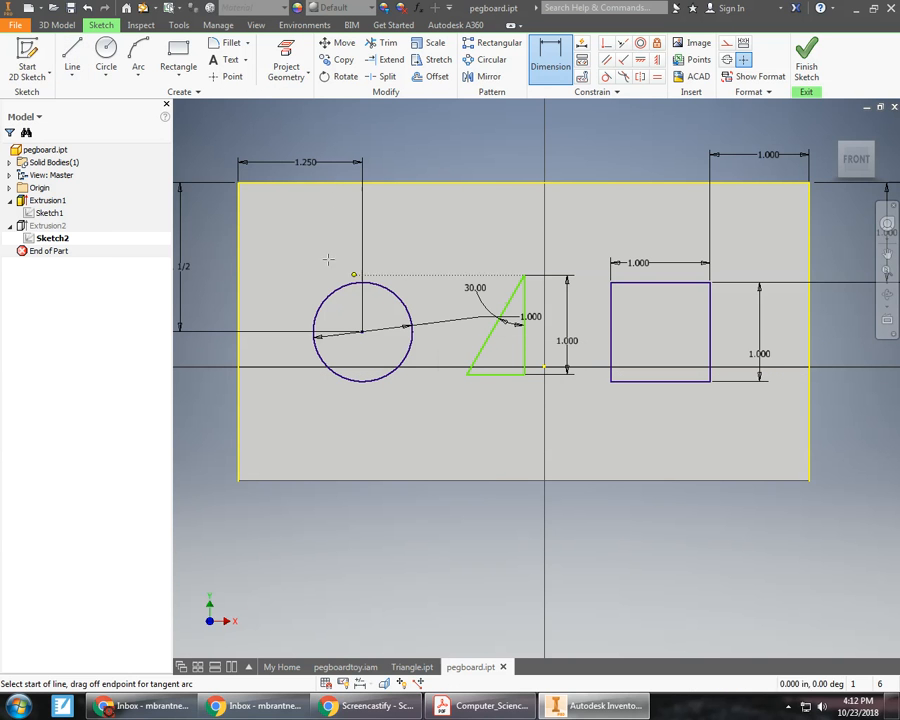
pyautogui.click(523, 275)
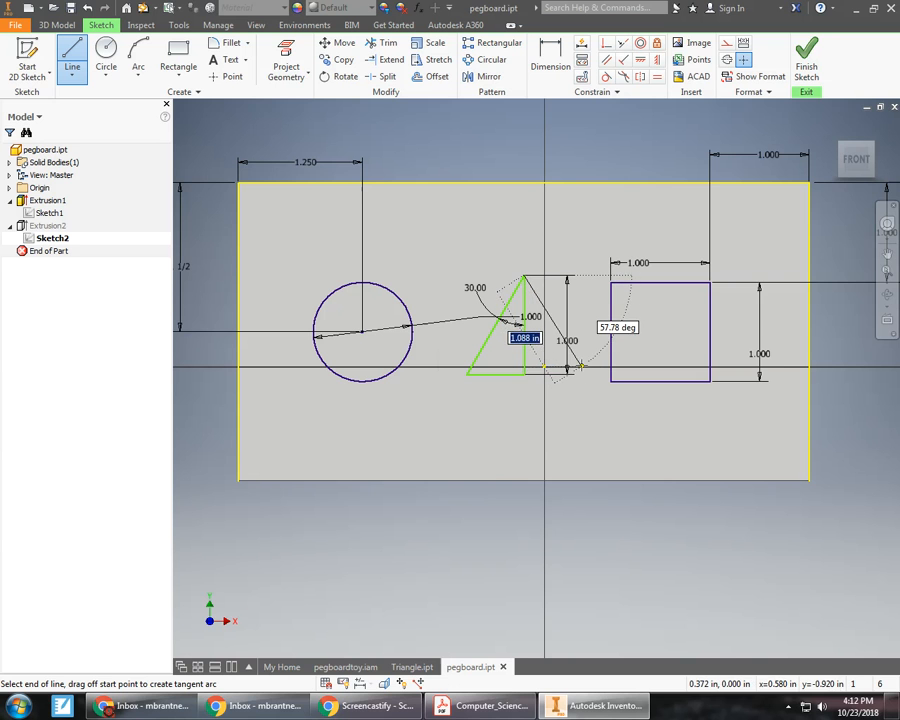
pyautogui.click(524, 375)
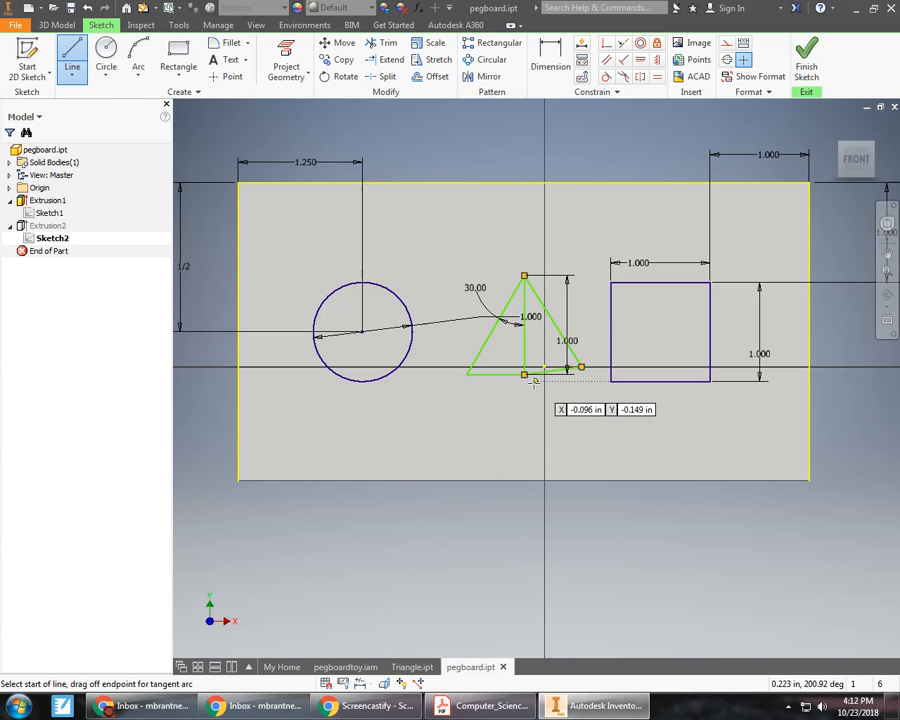
pyautogui.rightClick(533, 380)
pyautogui.click(587, 377)
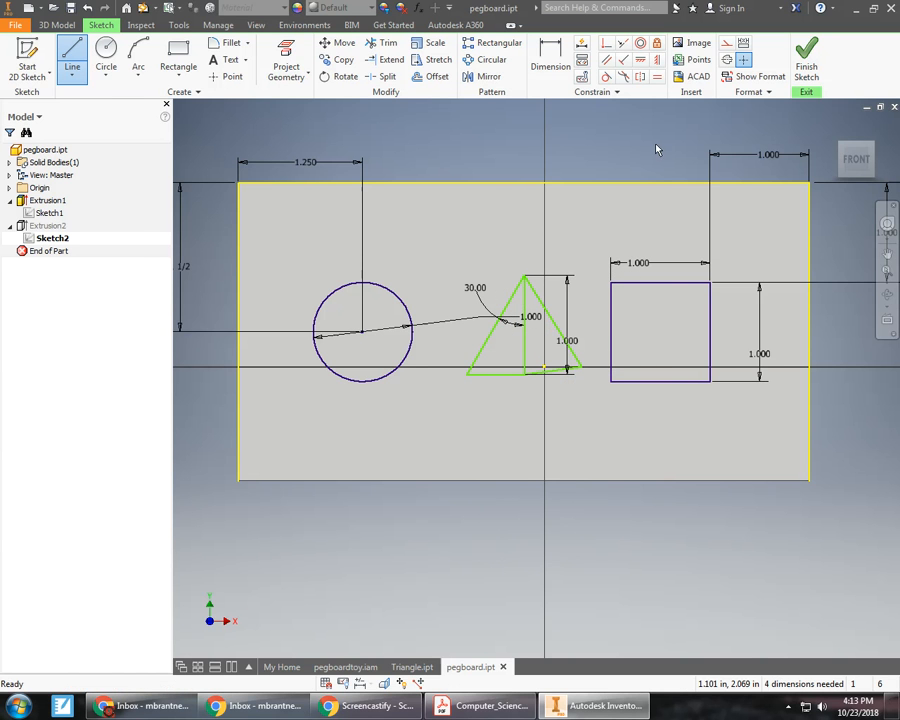
pyautogui.click(641, 60)
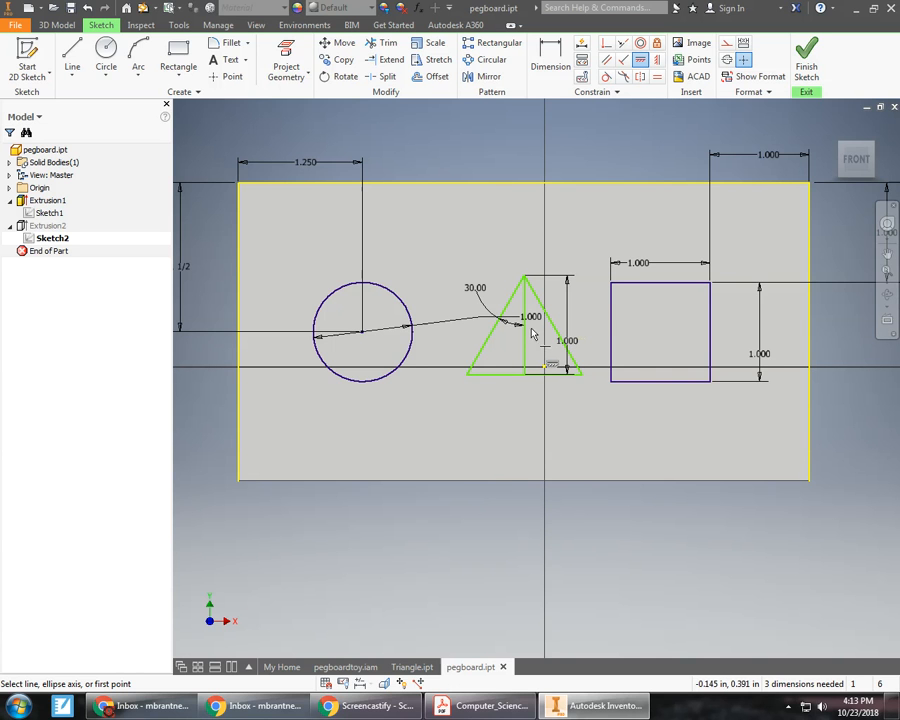
# Step: Set the angle between the right slanted side and the vertical line to 30 degrees, and delete the vertical line
pyautogui.click(549, 56)
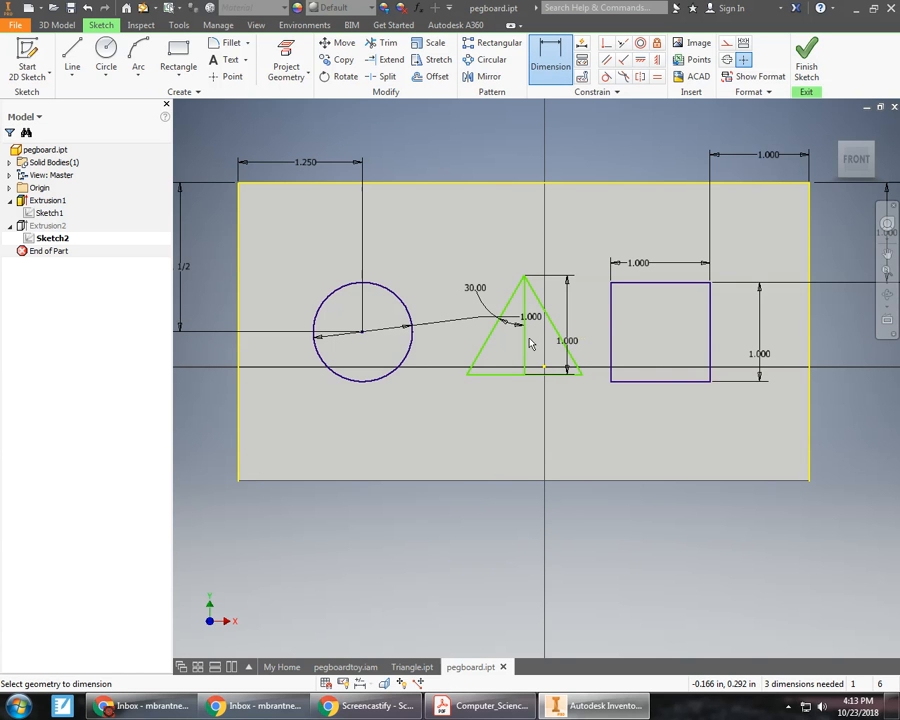
pyautogui.click(526, 344)
pyautogui.click(539, 344)
pyautogui.write('30')
pyautogui.press('Return')
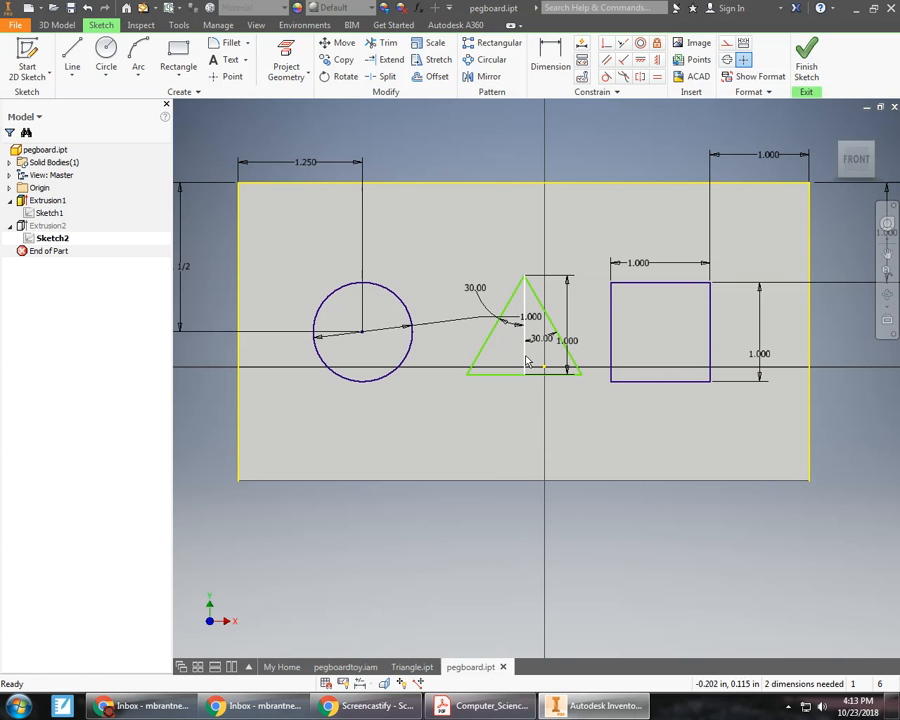
pyautogui.press('Delete')
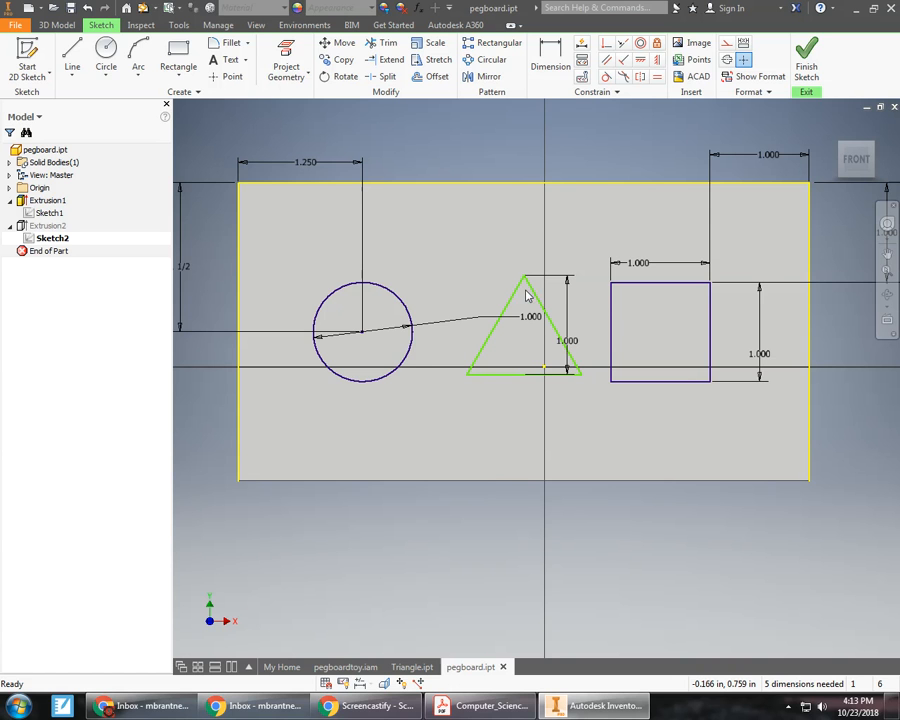
# Step: Dimension the triangle's apex 1 in below the board's upper edge
pyautogui.press('d')
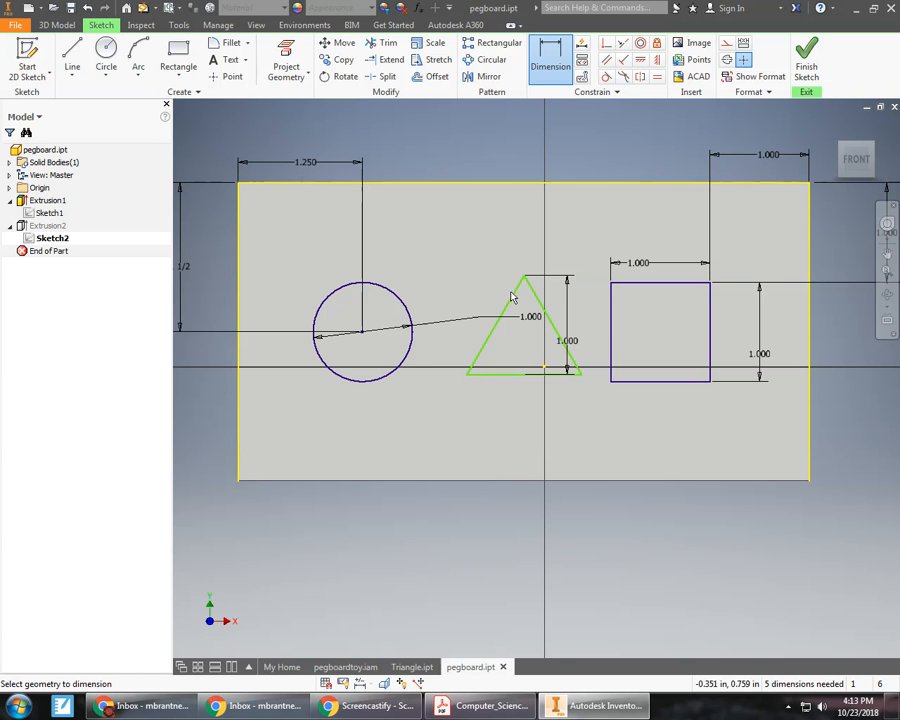
pyautogui.click(527, 279)
pyautogui.click(524, 184)
pyautogui.click(503, 236)
pyautogui.write('1')
pyautogui.press('Return')
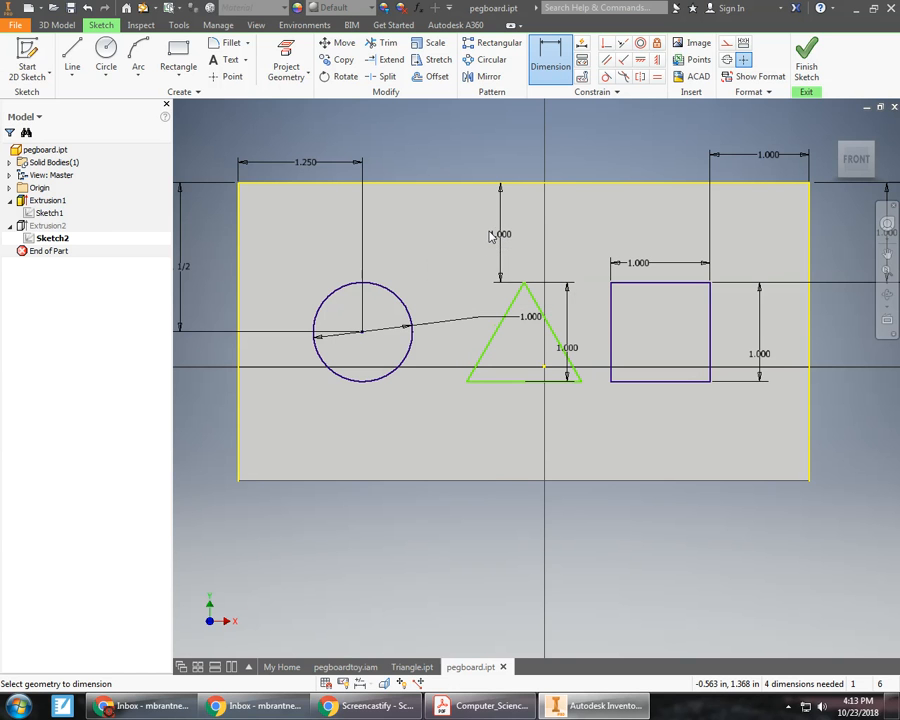
# Step: Dimension the distance from the triangle's base line to the board's lower edge
pyautogui.click(525, 382)
pyautogui.click(526, 479)
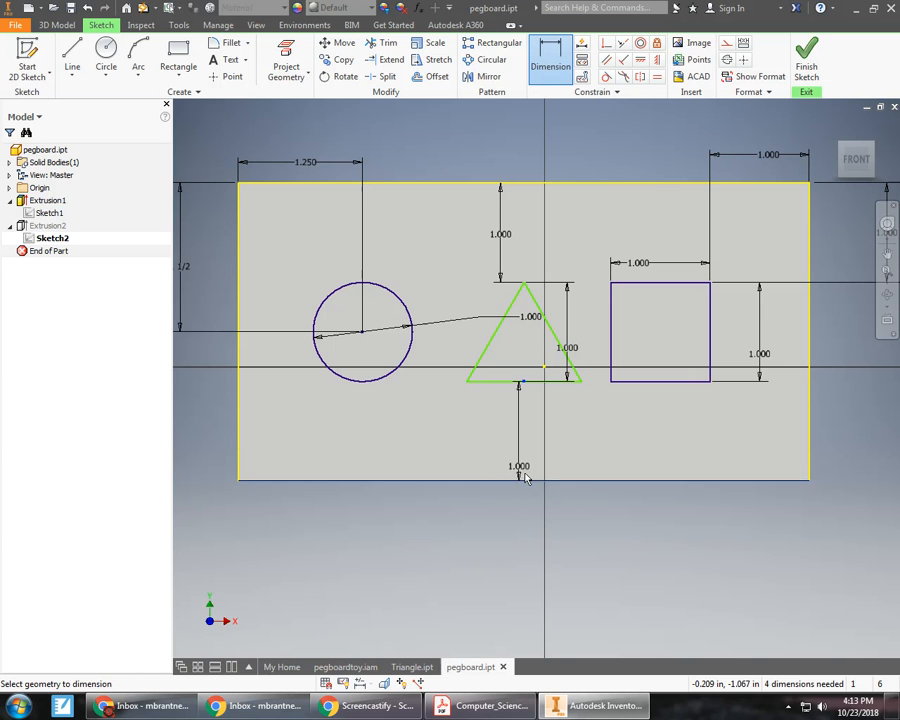
pyautogui.rightClick(505, 452)
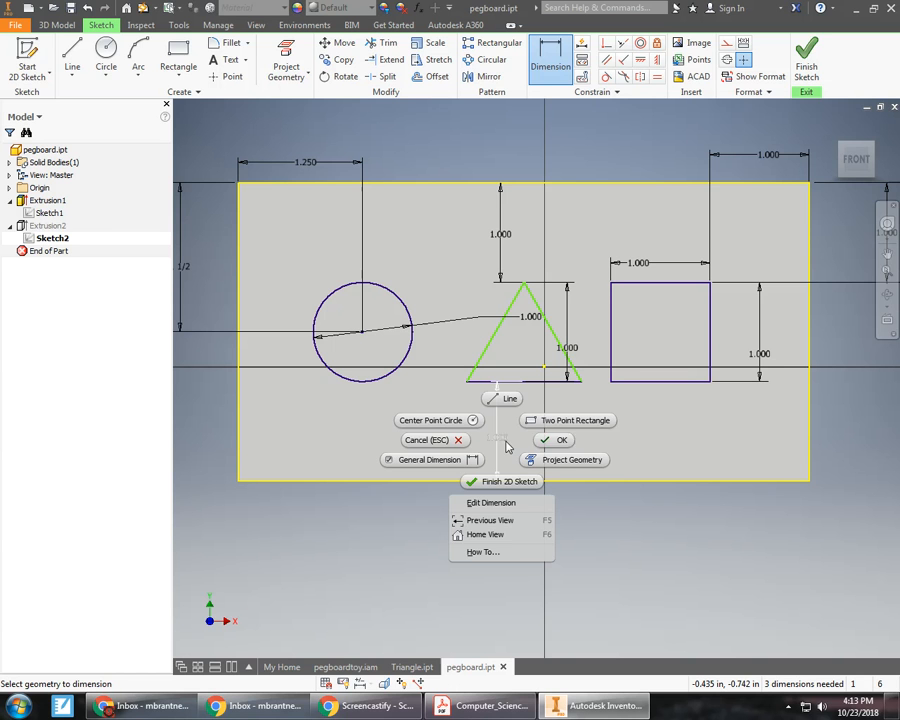
pyautogui.click(544, 437)
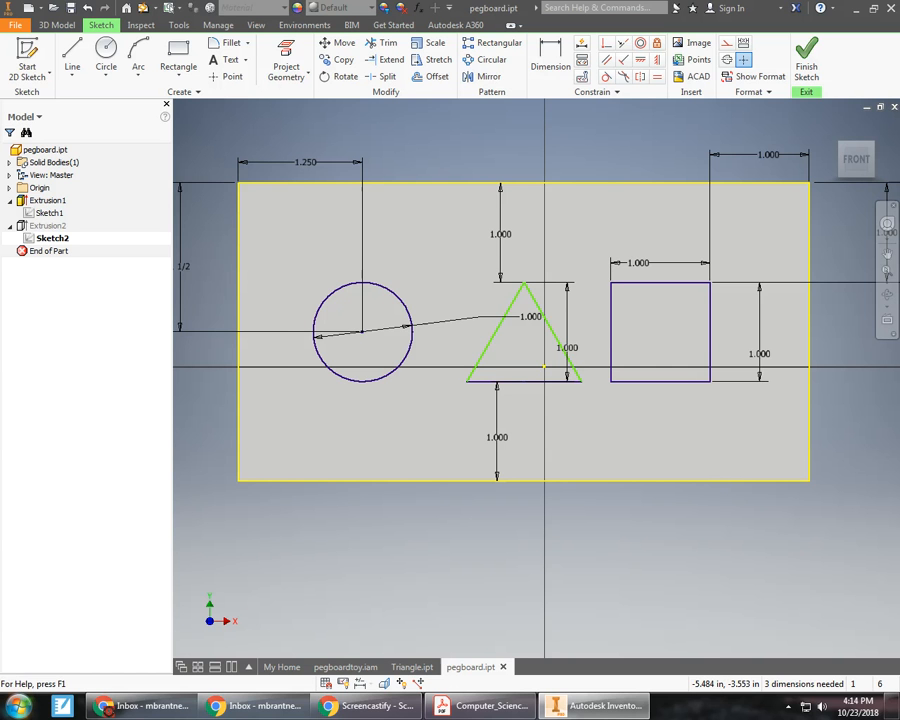
# Step: Switch to Calculator, divide 5.75 by 2 to find the board's horizontal midpoint, and close it
pyautogui.click(18, 706)
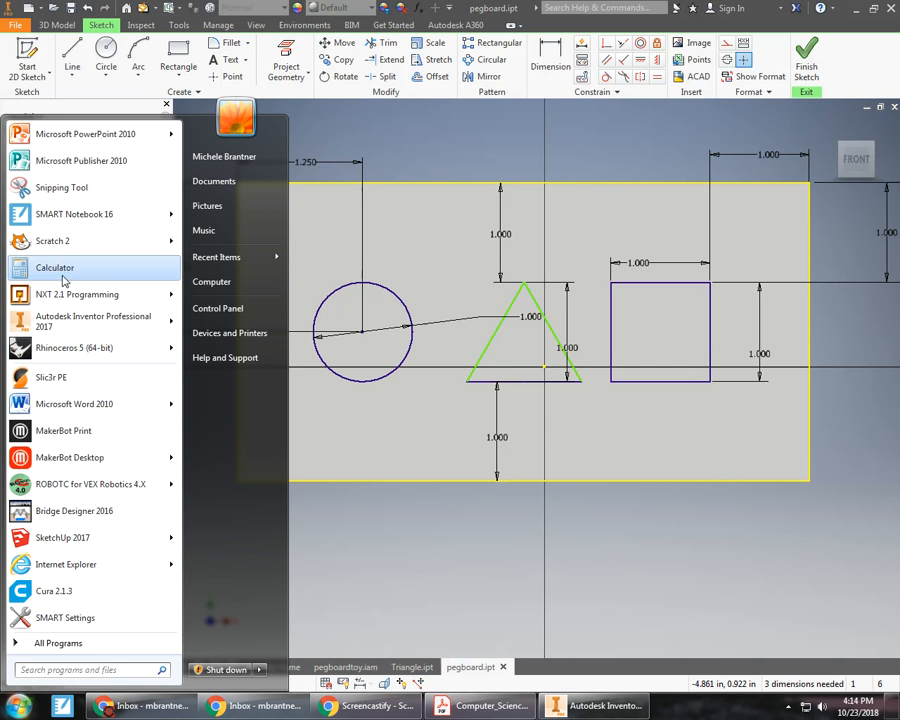
pyautogui.click(40, 268)
pyautogui.click(380, 337)
pyautogui.click(406, 382)
pyautogui.click(352, 315)
pyautogui.click(380, 337)
pyautogui.click(434, 315)
pyautogui.click(380, 360)
pyautogui.click(461, 372)
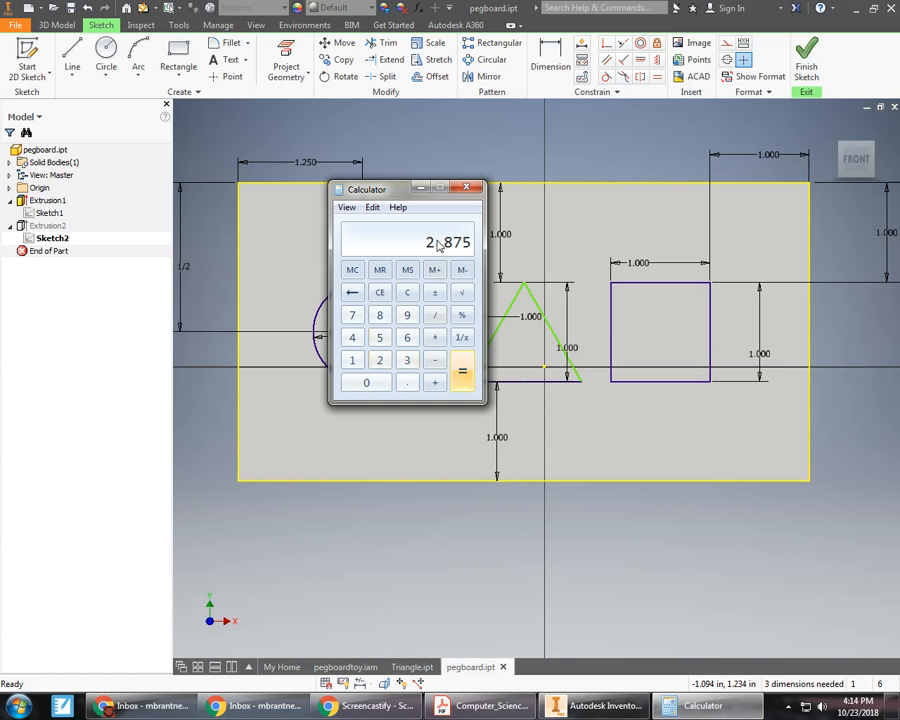
pyautogui.click(468, 187)
# Step: Set the triangle apex's horizontal distance from the board's left edge to 2.875 in and finish the sketch
pyautogui.click(536, 70)
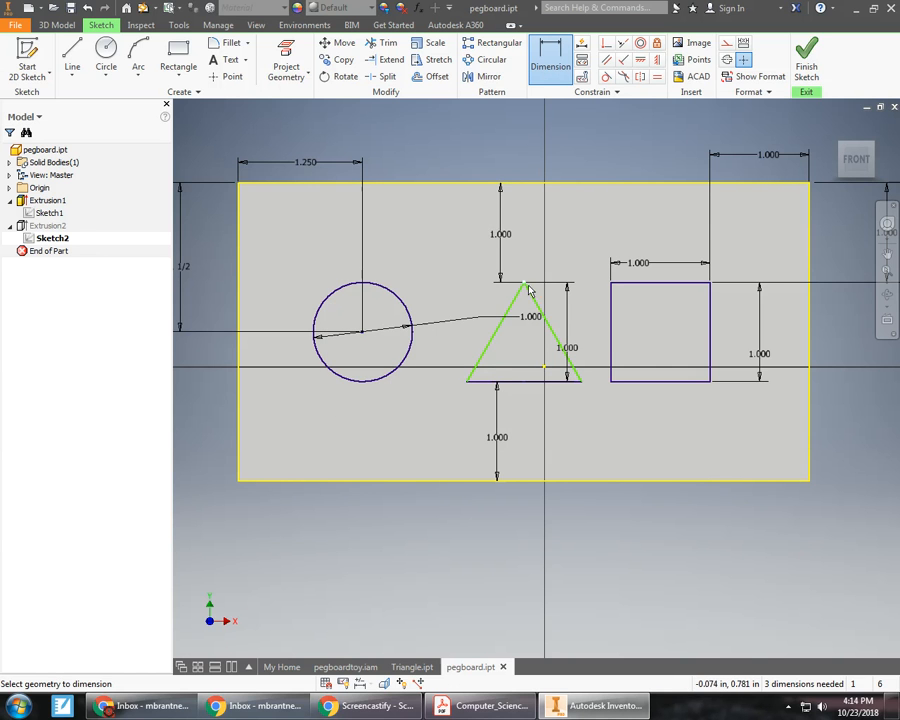
pyautogui.click(239, 282)
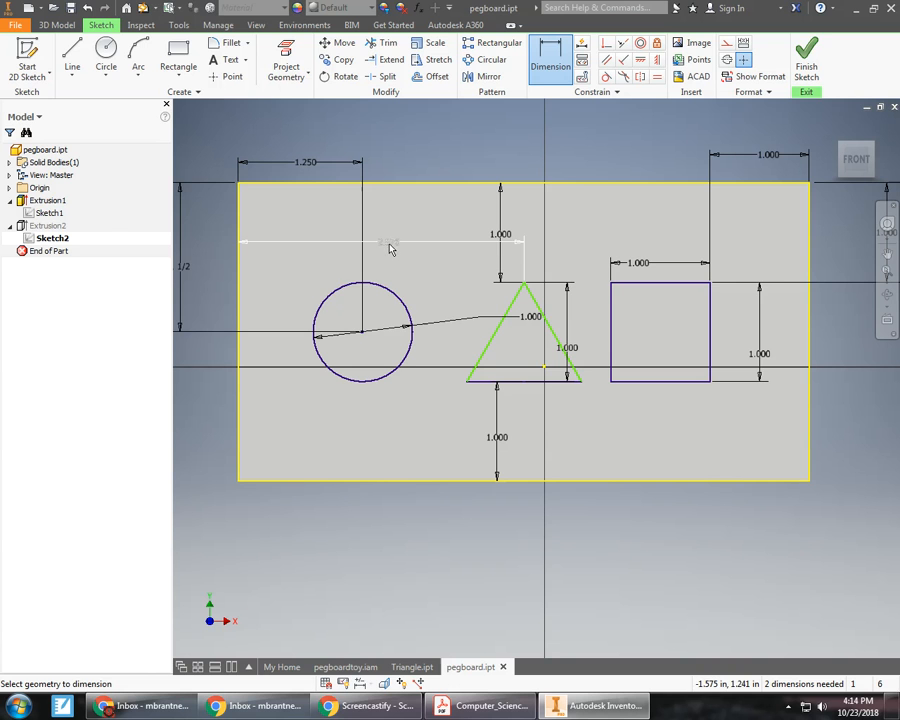
pyautogui.click(389, 247)
pyautogui.write('2')
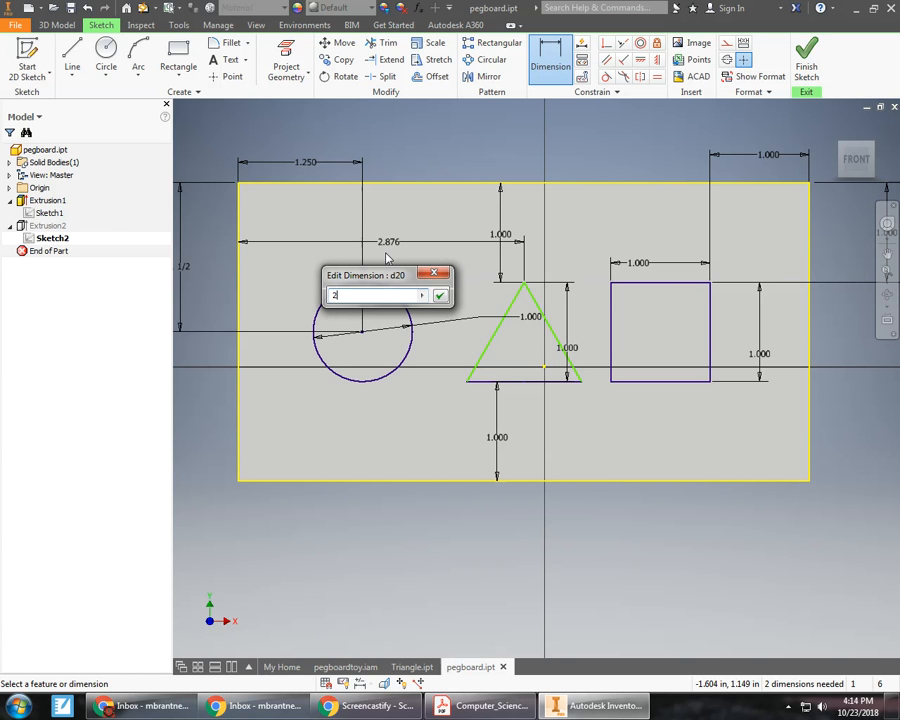
pyautogui.write('.875')
pyautogui.press('Return')
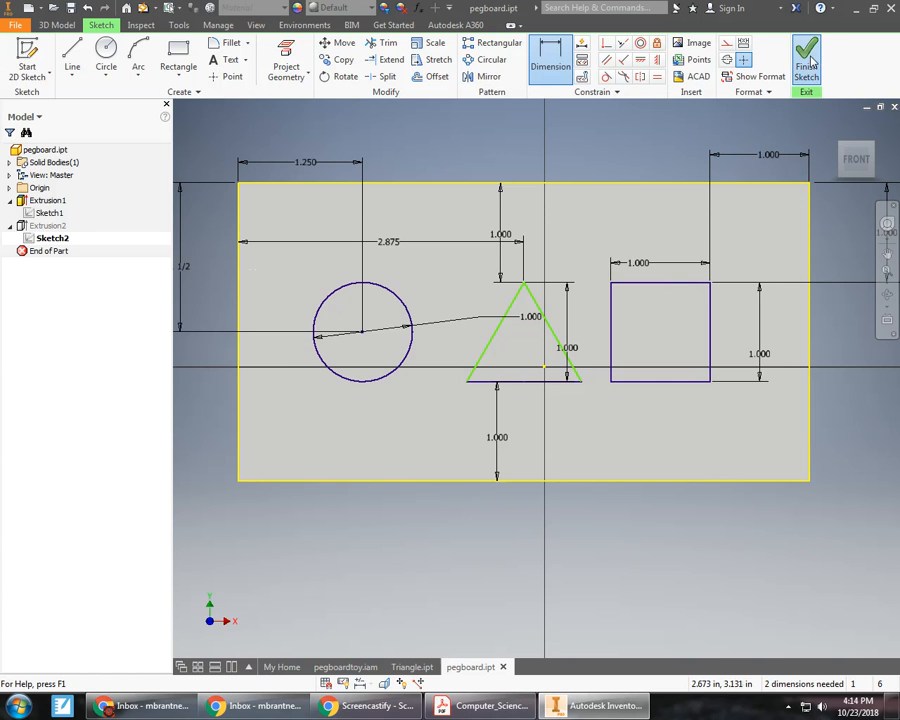
pyautogui.click(806, 58)
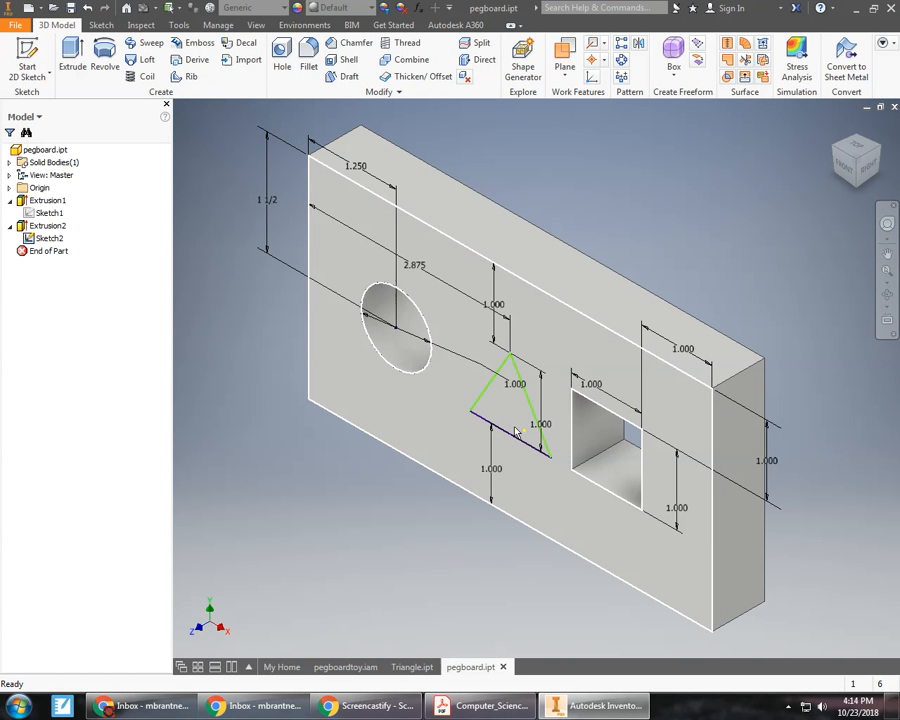
# Step: Extrude the triangle profile as a 1 in cut into the board
pyautogui.moveTo(537, 452)
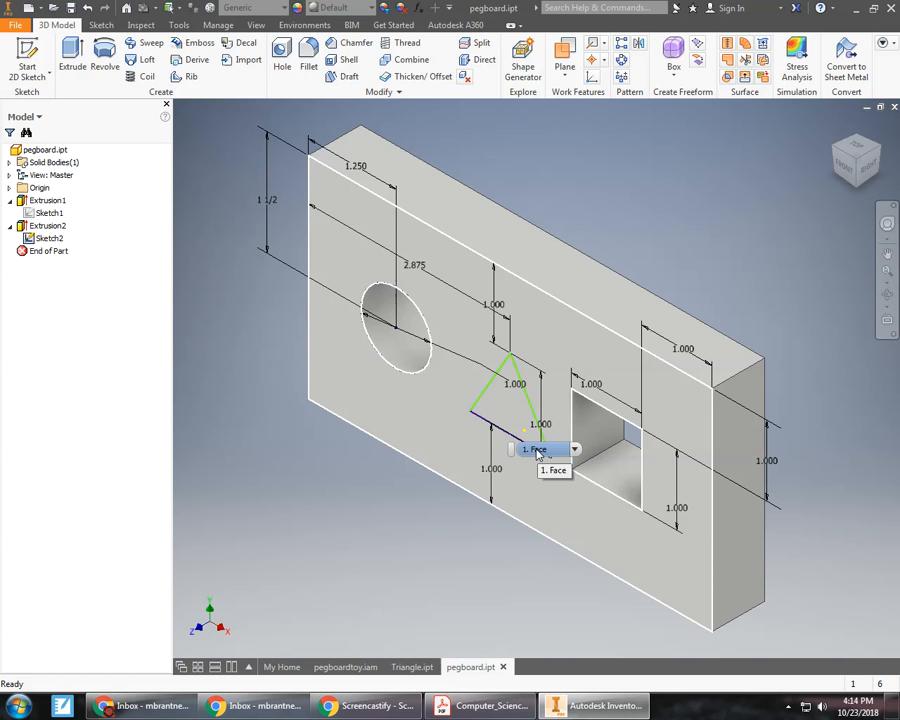
pyautogui.press('e')
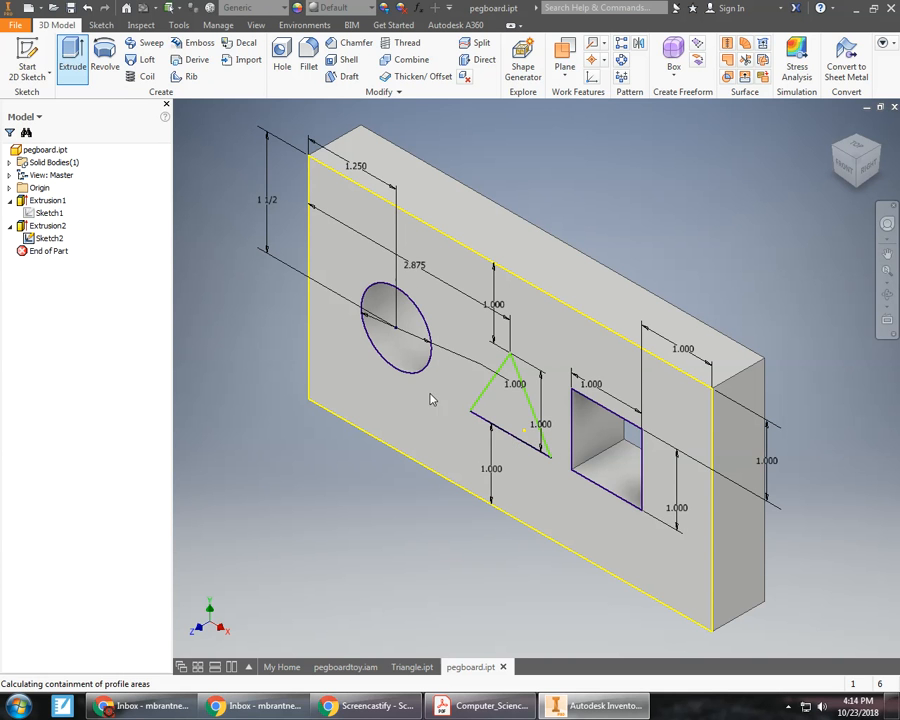
pyautogui.click(510, 397)
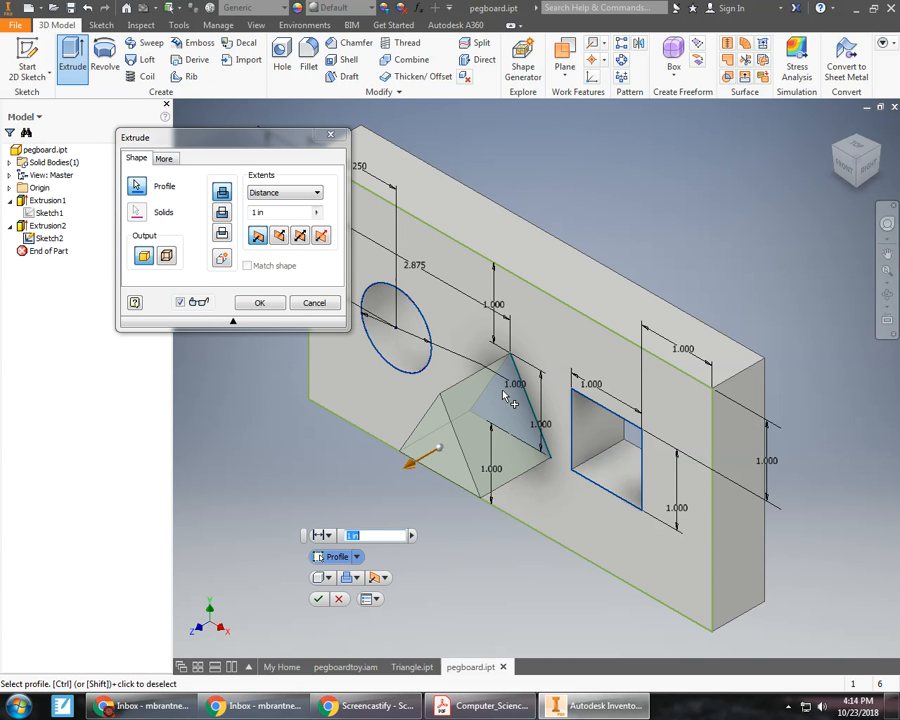
pyautogui.click(280, 236)
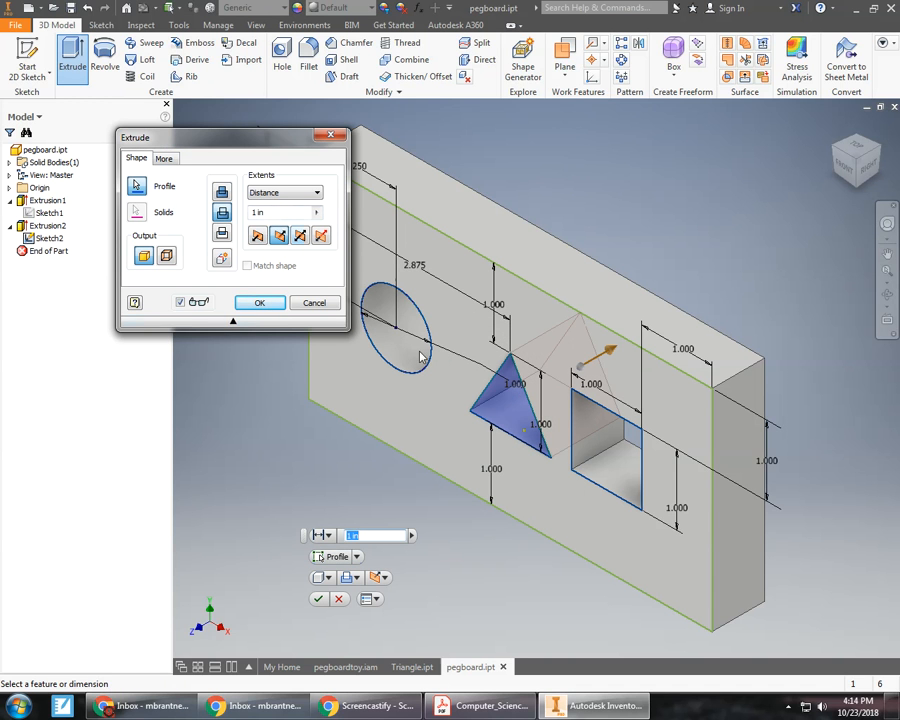
pyautogui.click(282, 302)
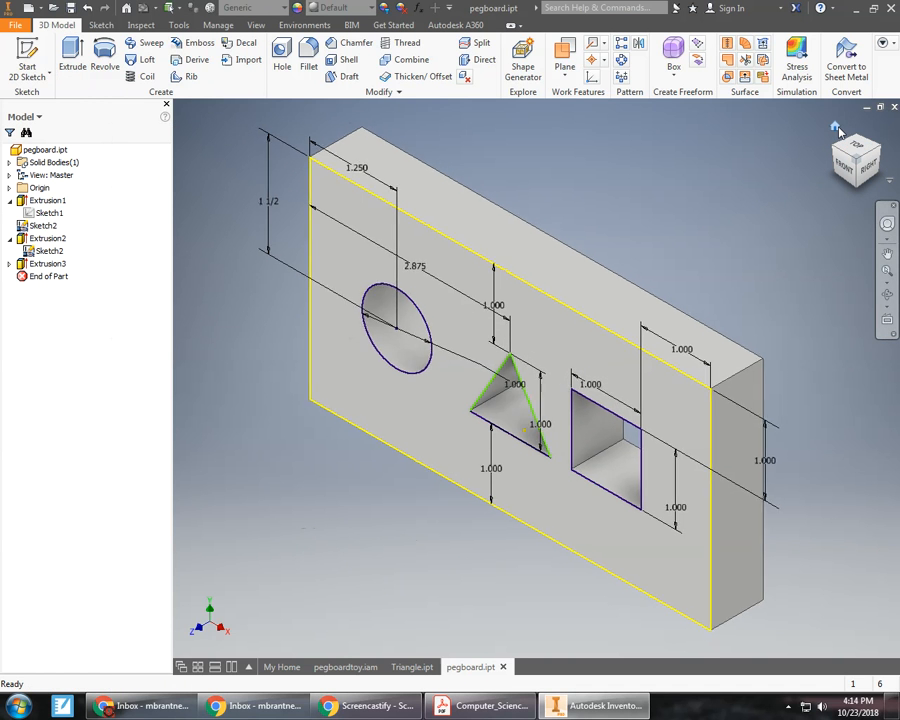
# Step: Edit the shared hole sketch, set the square's distance from the board's right edge to 0.75 in, and finish the sketch
pyautogui.click(835, 127)
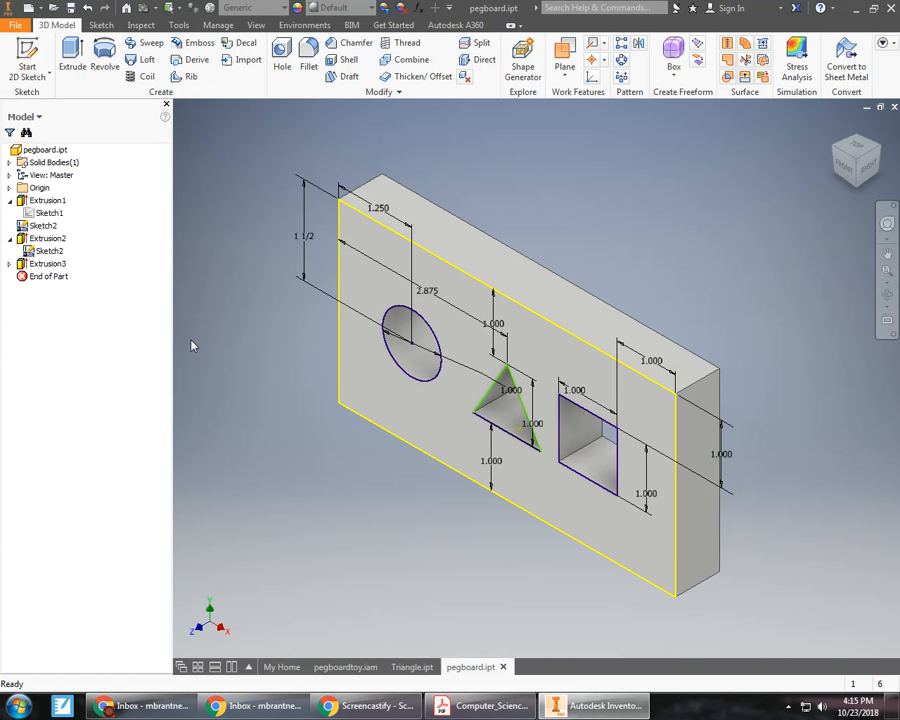
pyautogui.click(8, 263)
pyautogui.rightClick(30, 275)
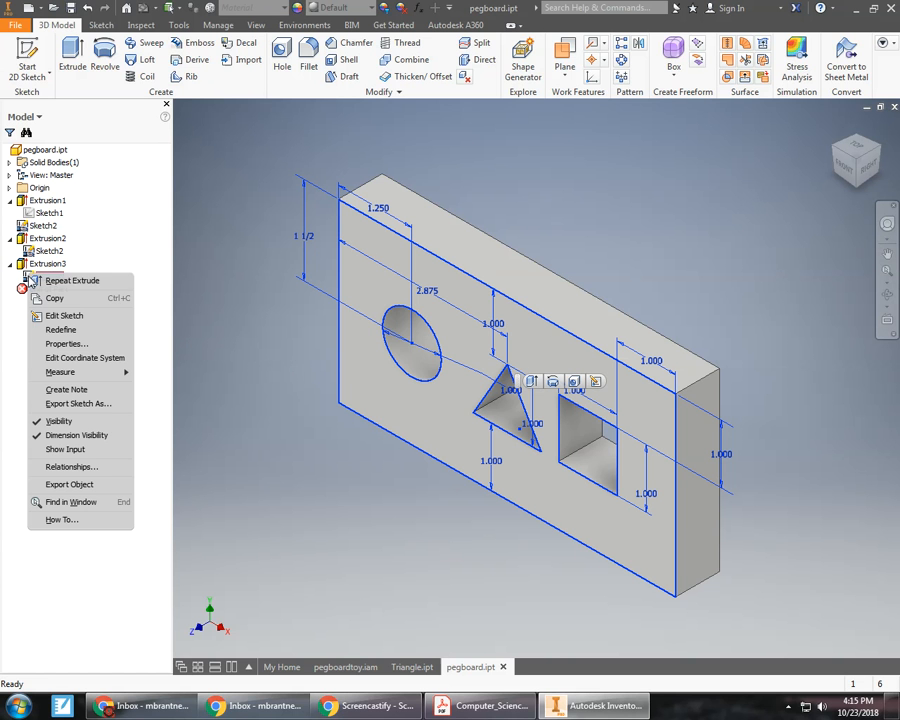
pyautogui.click(64, 315)
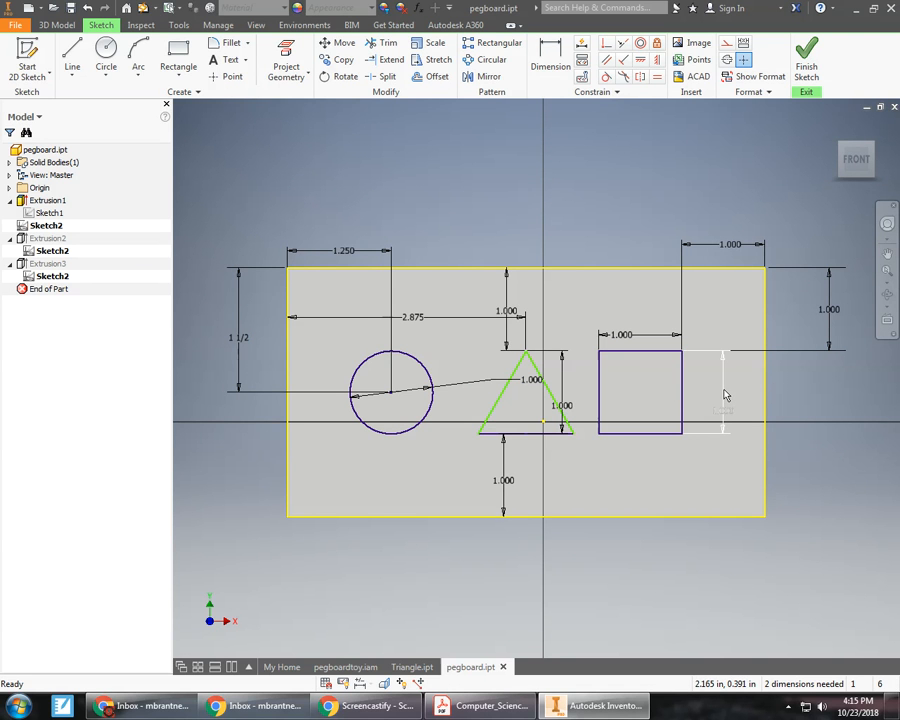
pyautogui.doubleClick(738, 252)
pyautogui.write('.75')
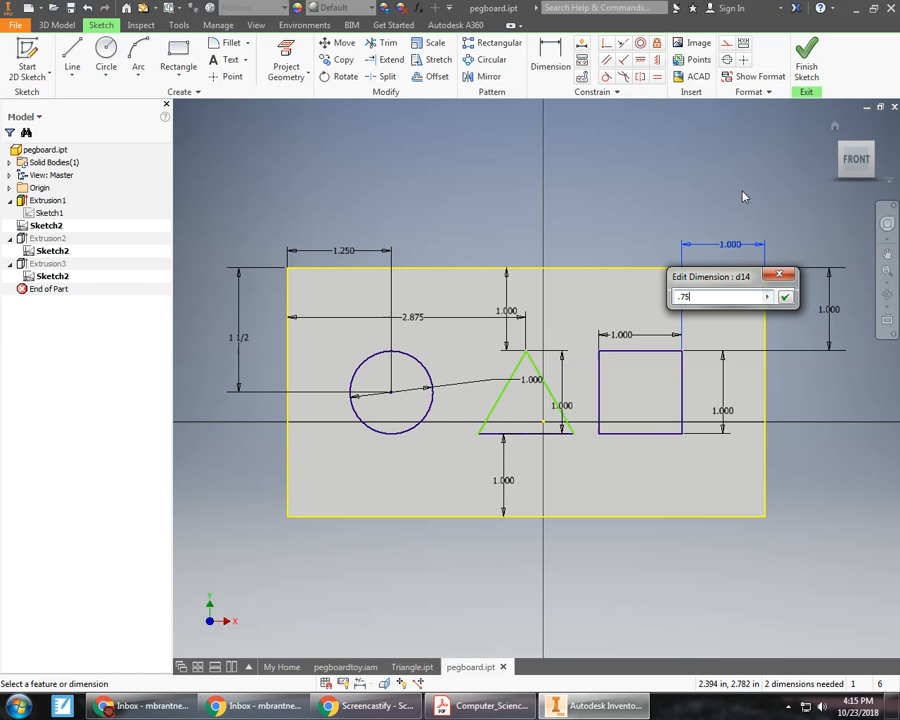
pyautogui.press('Return')
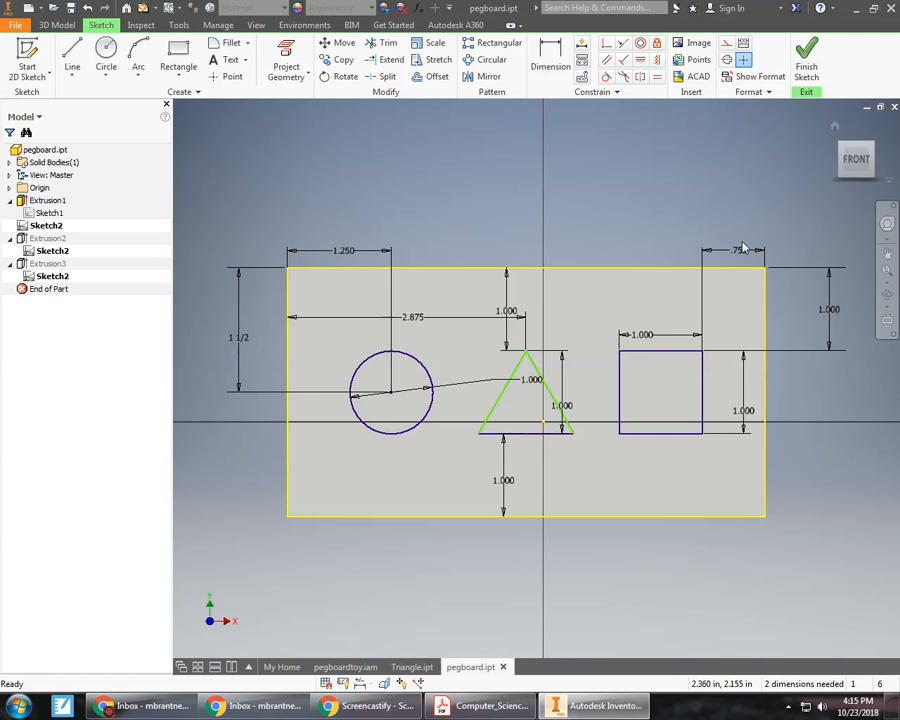
pyautogui.click(814, 68)
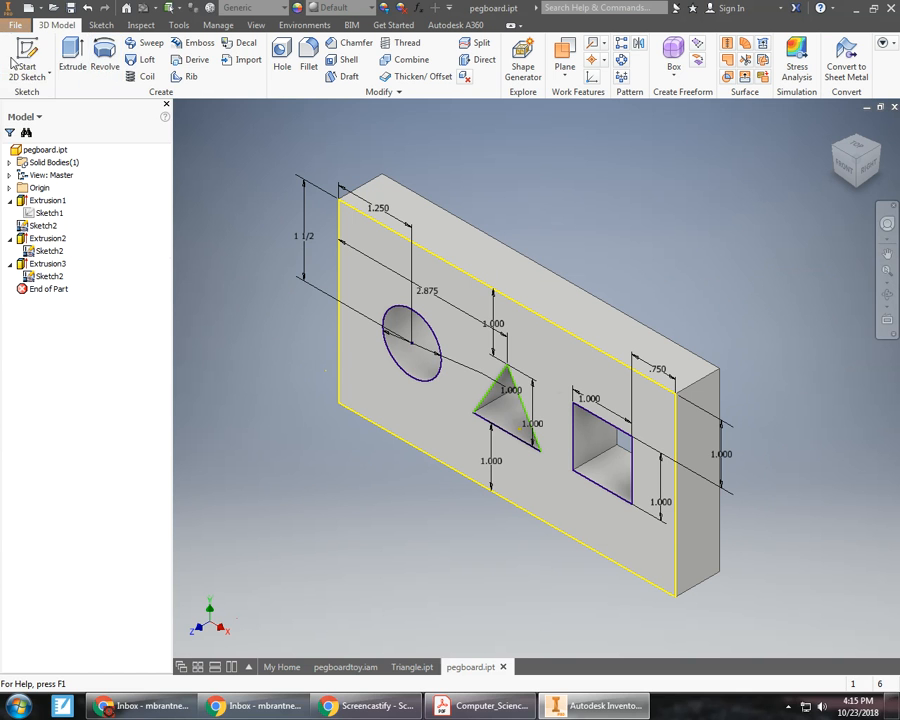
# Step: Save the pegboard part and switch to the pegboardtoy.iam assembly to inspect the board's holes and pegs
pyautogui.click(14, 26)
pyautogui.click(30, 132)
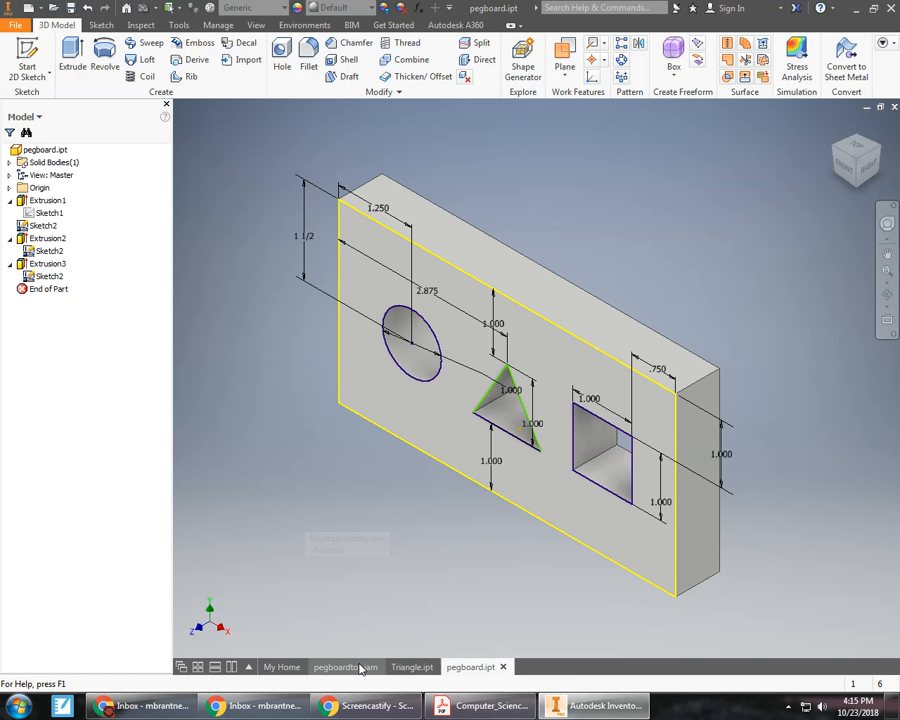
pyautogui.moveTo(361, 669)
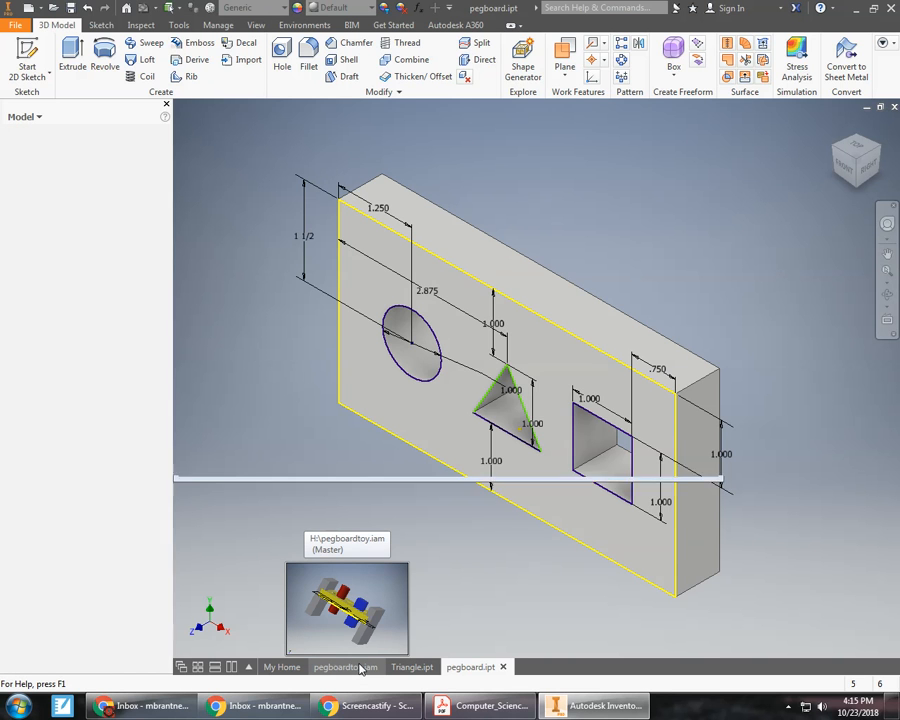
pyautogui.click(361, 668)
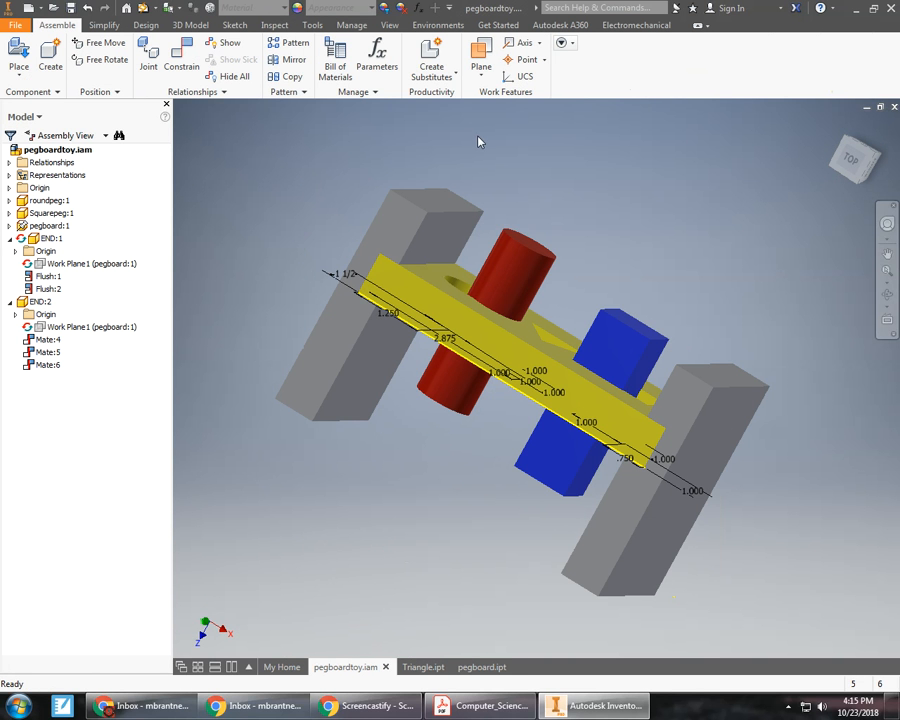
pyautogui.click(419, 207)
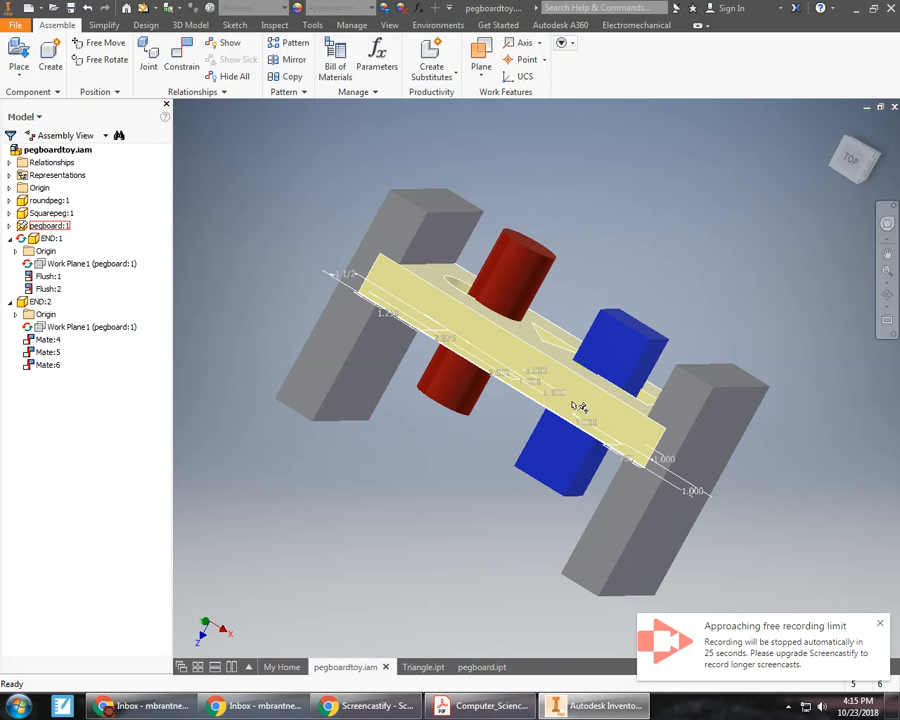
pyautogui.click(858, 156)
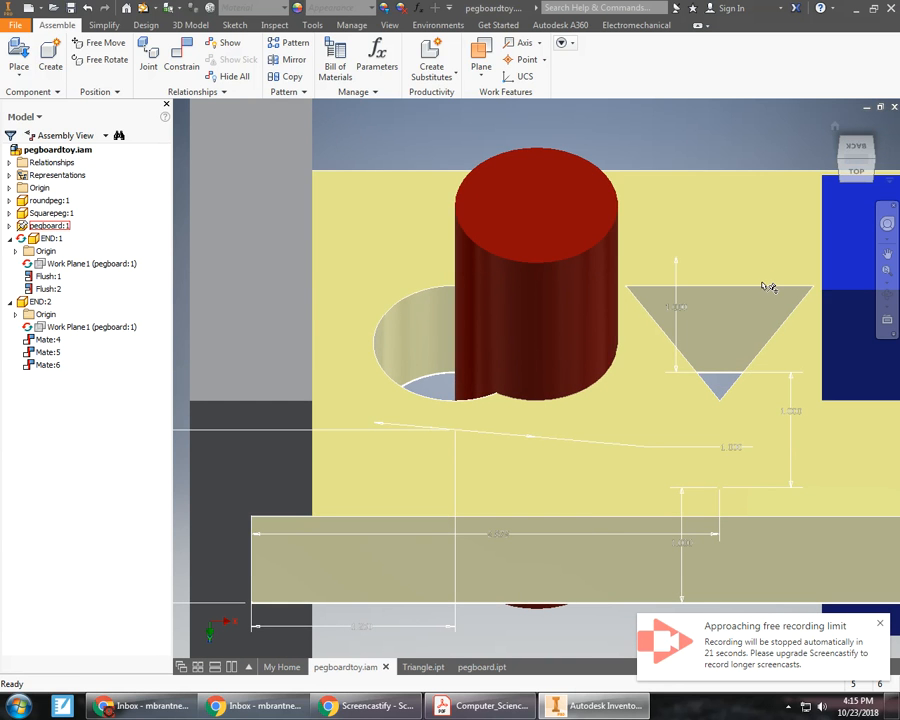